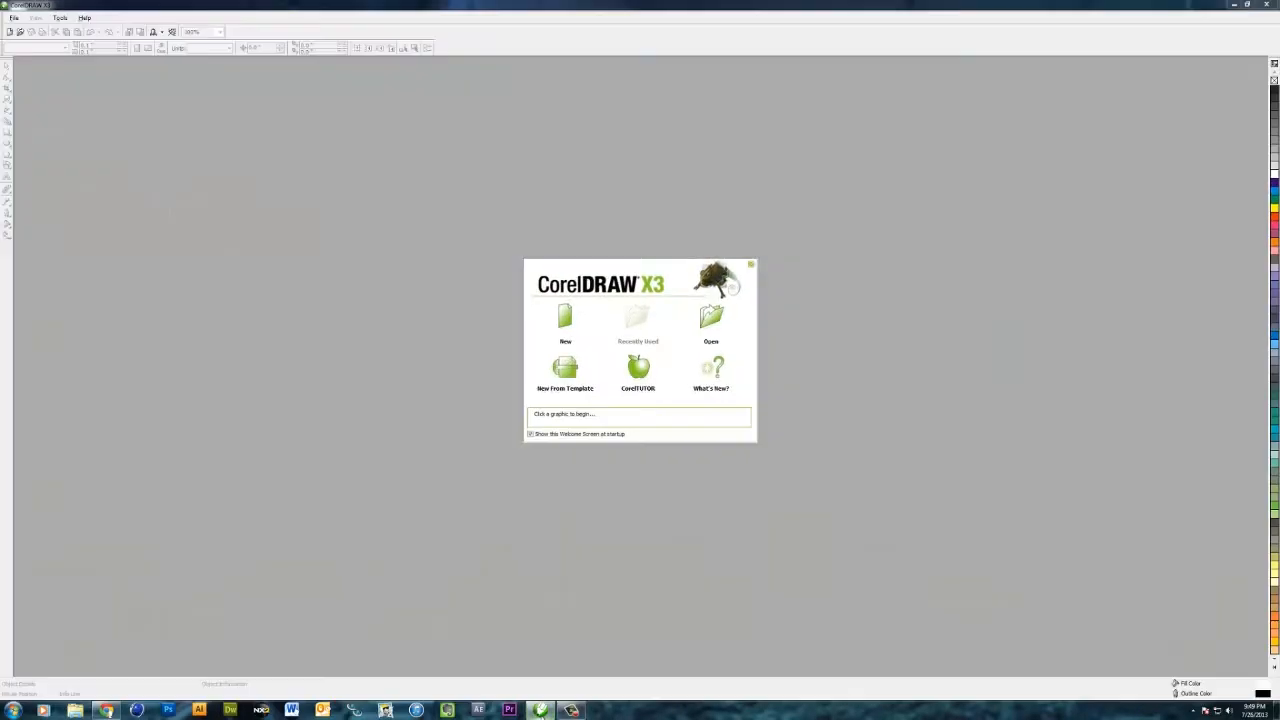
- Create a new document and add artistic text reading "The", "Design", "Chimp" on three lines
click(565, 318)
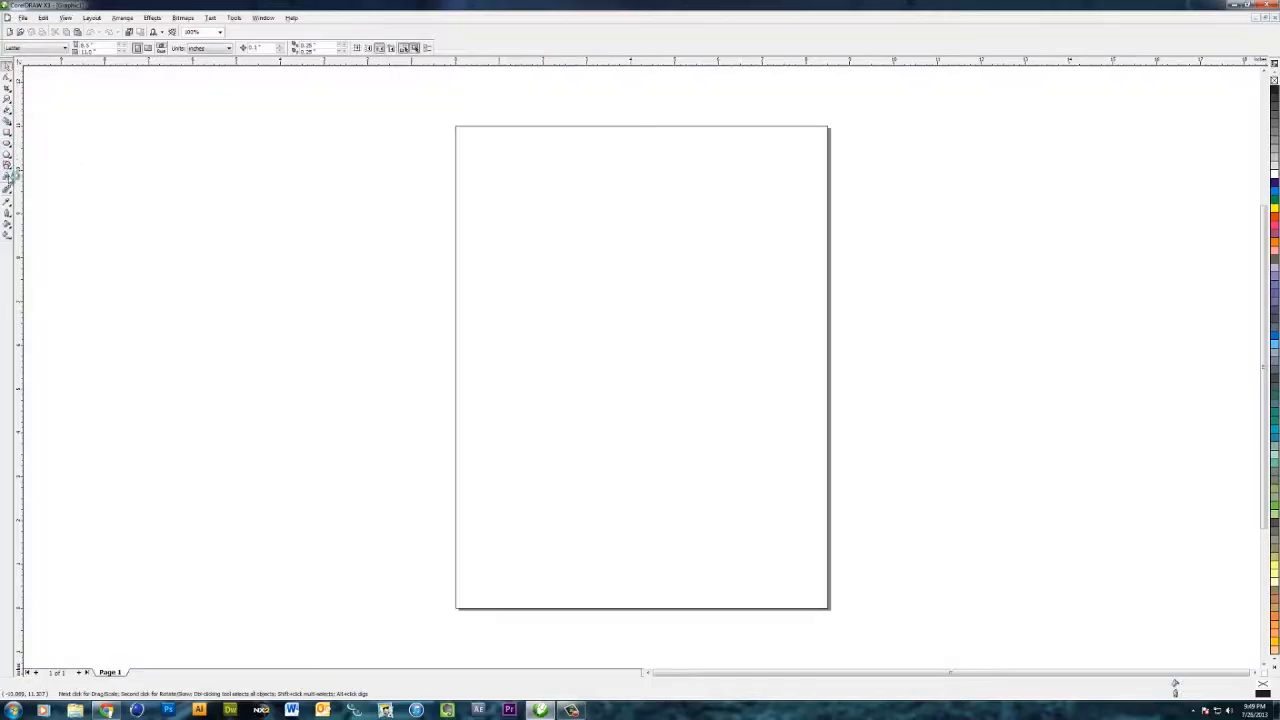
click(7, 176)
click(487, 225)
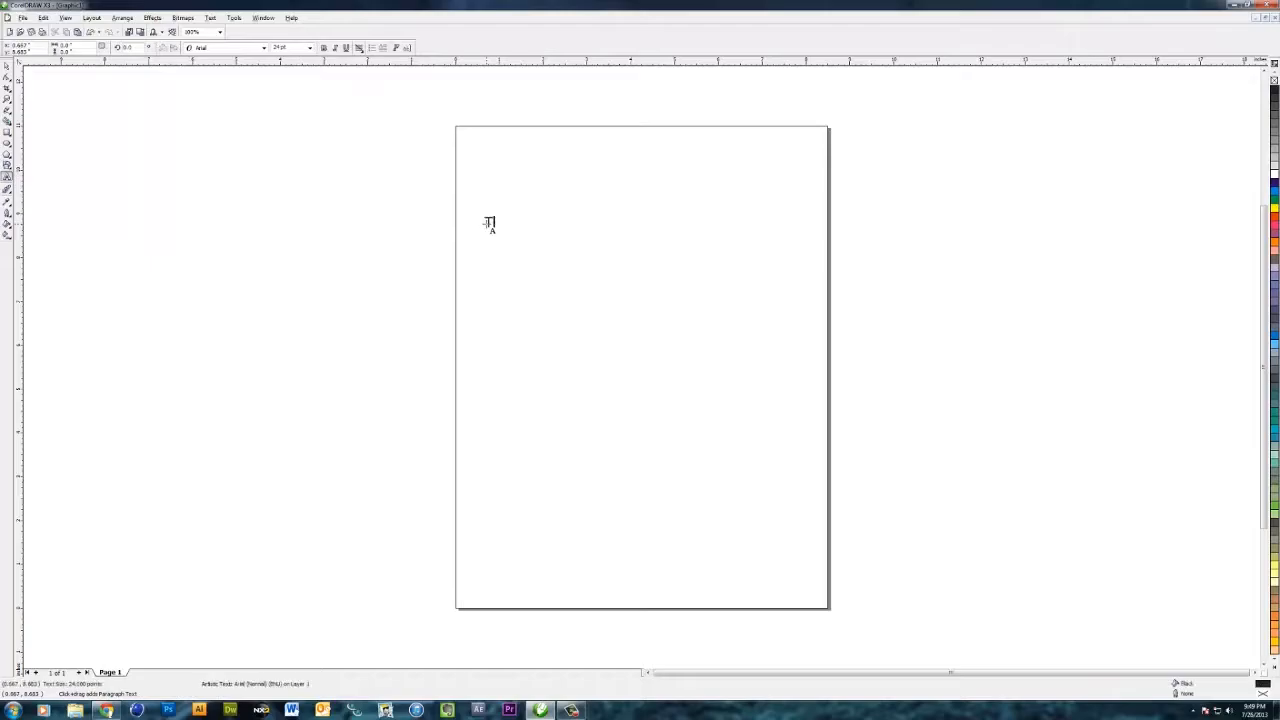
text(The)
text(Delign)
key(Return)
text(Chimp)
key(ctrl+space)
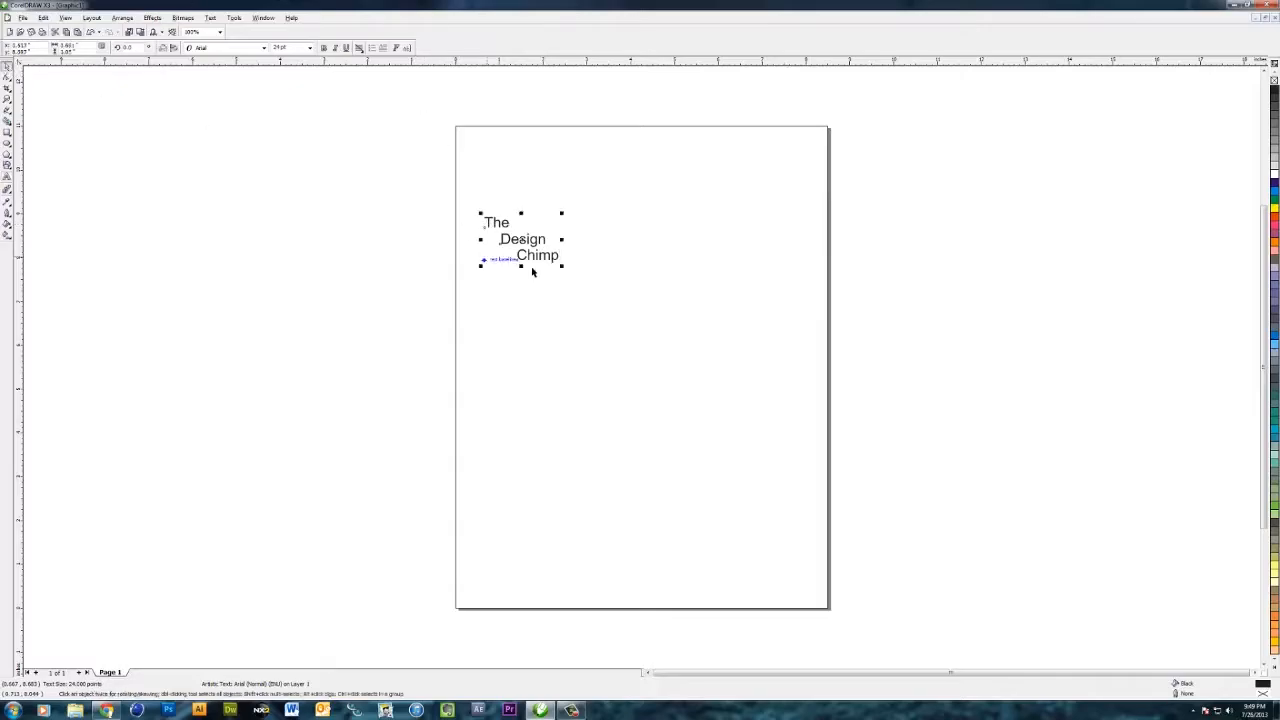
- Enlarge the text to about 136 pt and move it onto the upper part of the page
drag(599, 290, 740, 372)
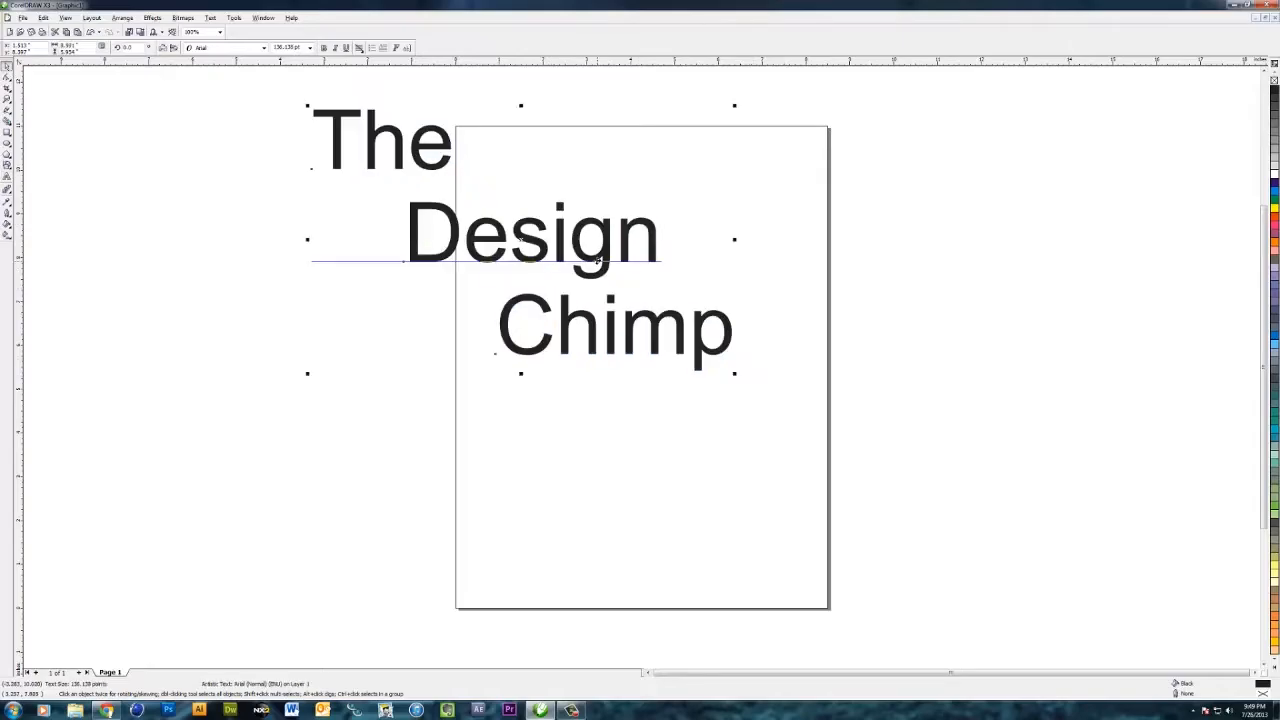
drag(602, 254, 694, 329)
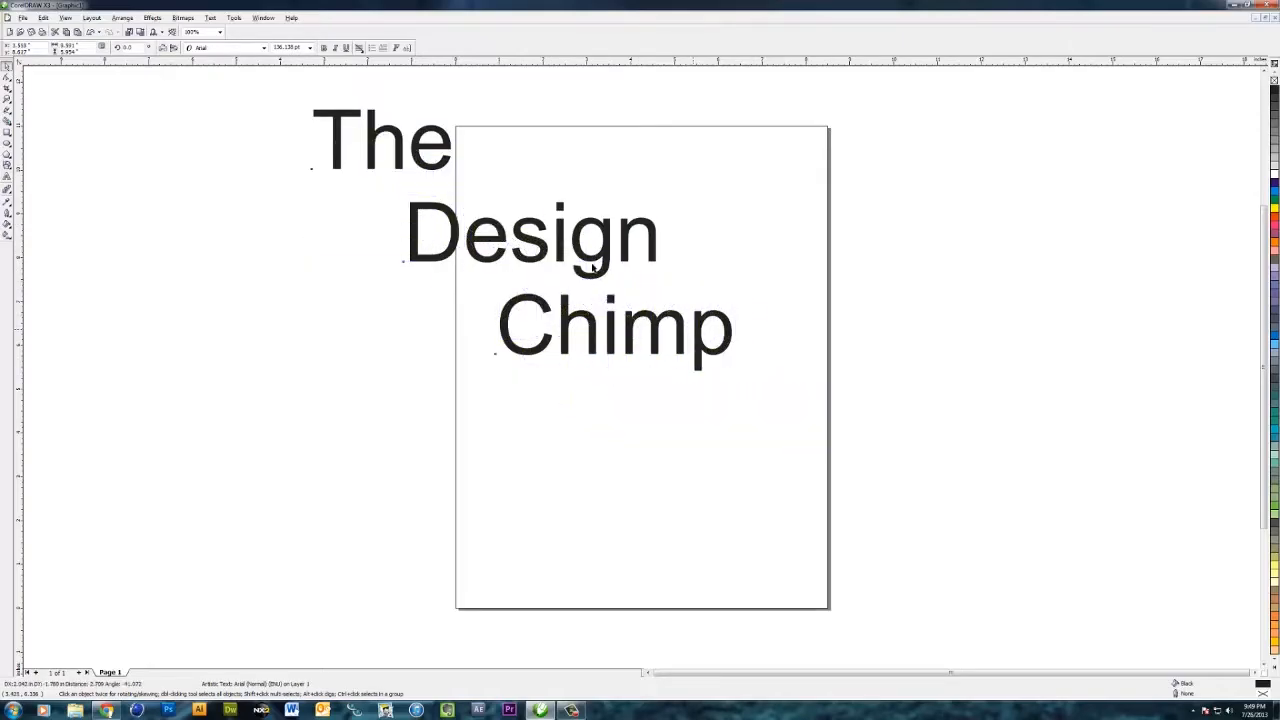
- Change the text's font to FRA Nicholson French NCV and nudge it slightly
click(262, 48)
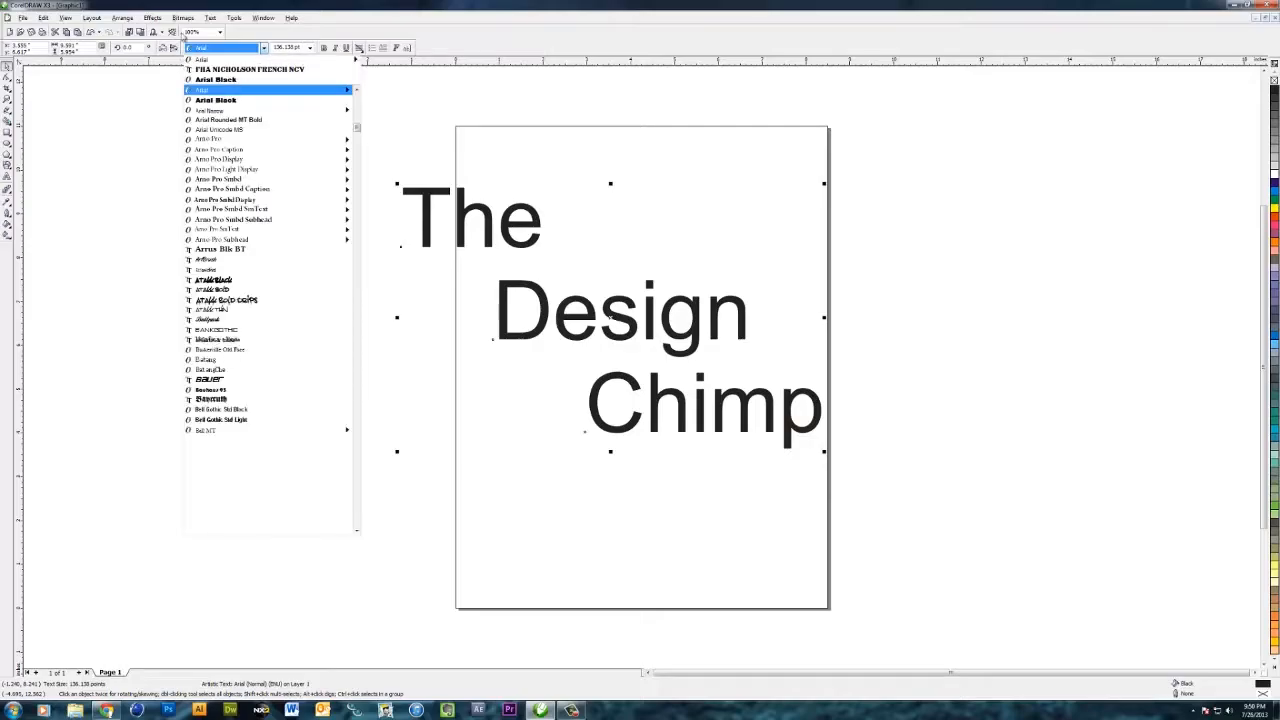
click(217, 72)
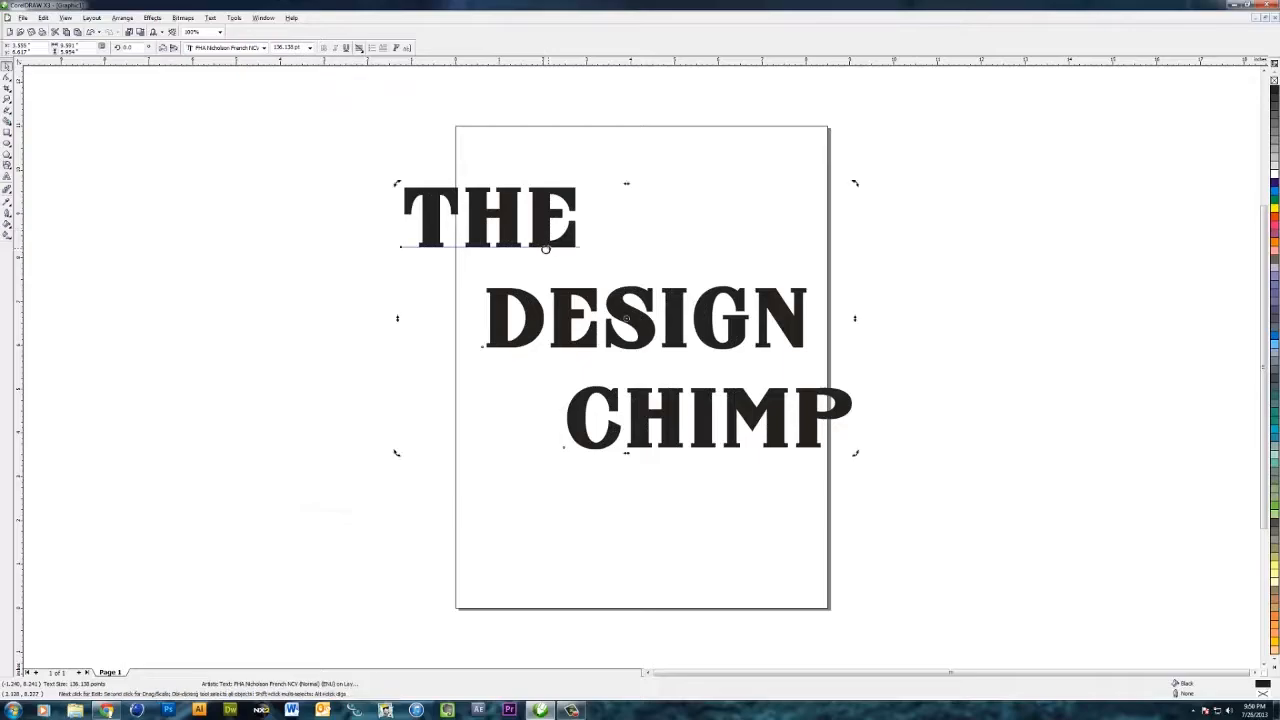
drag(545, 234, 560, 246)
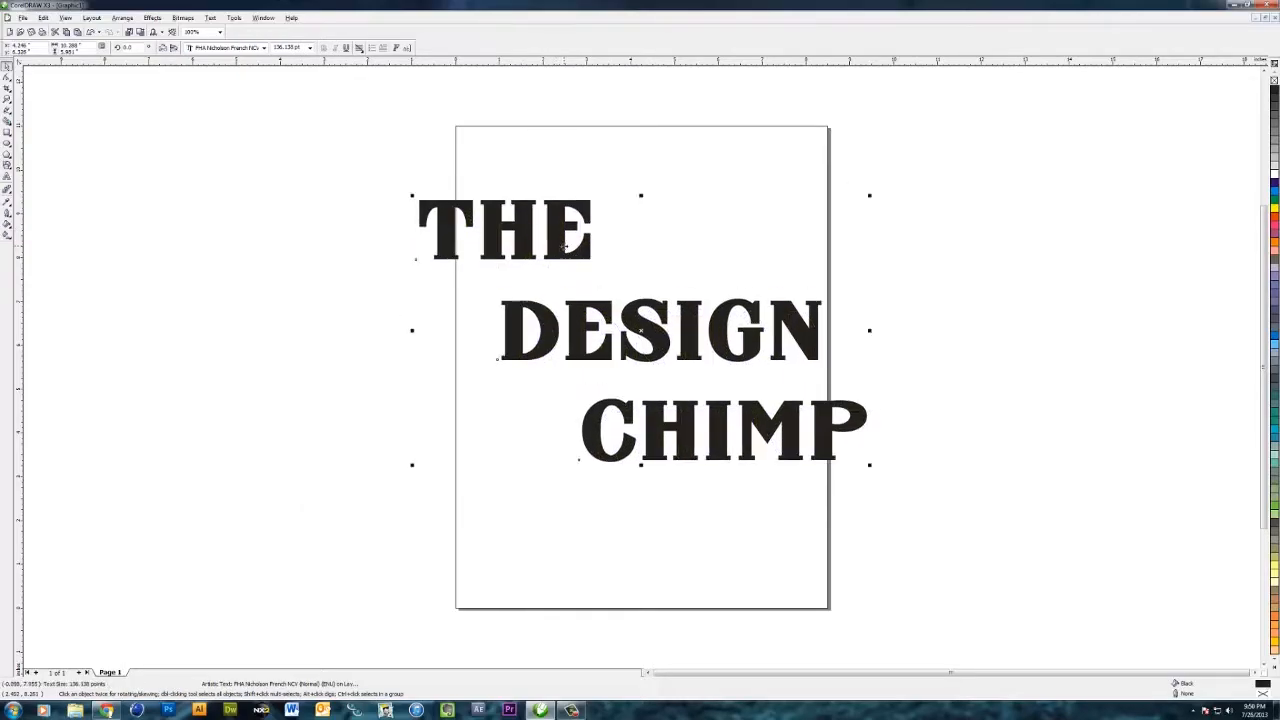
- Fill the text with 10% Black and nudge it slightly
click(1274, 166)
drag(660, 316, 650, 311)
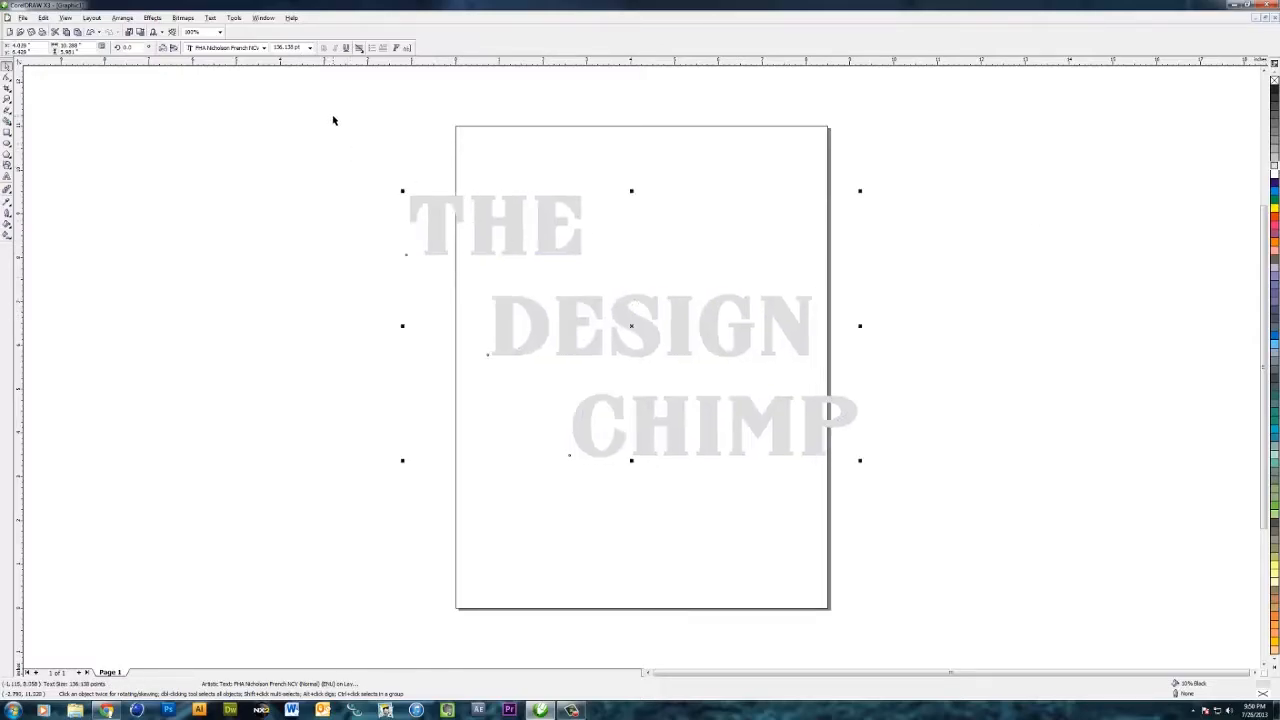
- Open the Bevel effect and apply a Soft edge bevel, To Center, to the text
click(152, 19)
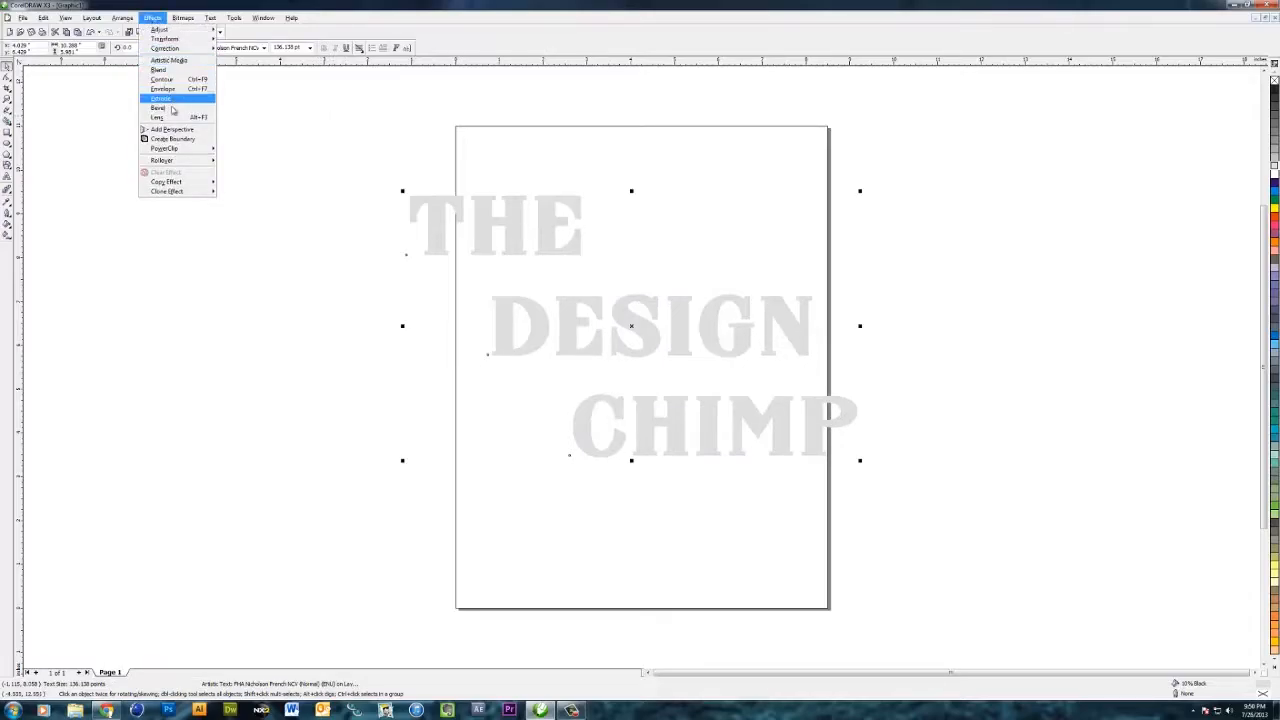
click(158, 108)
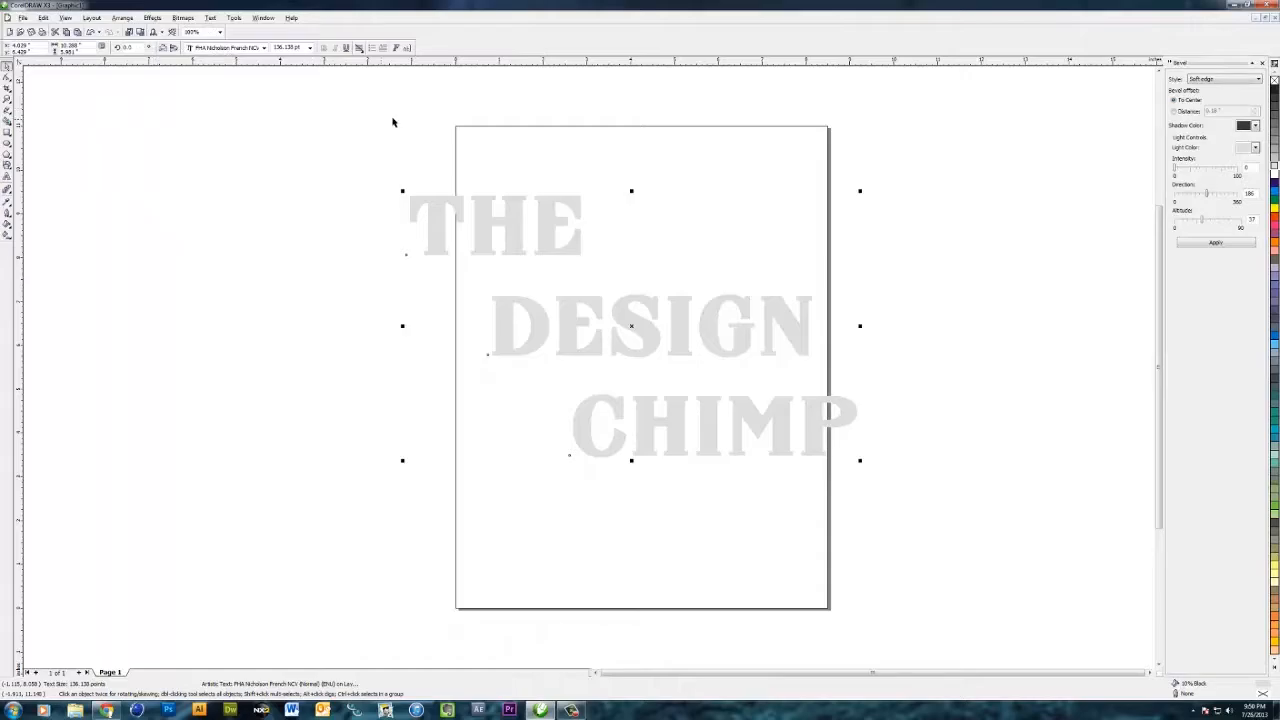
click(1208, 82)
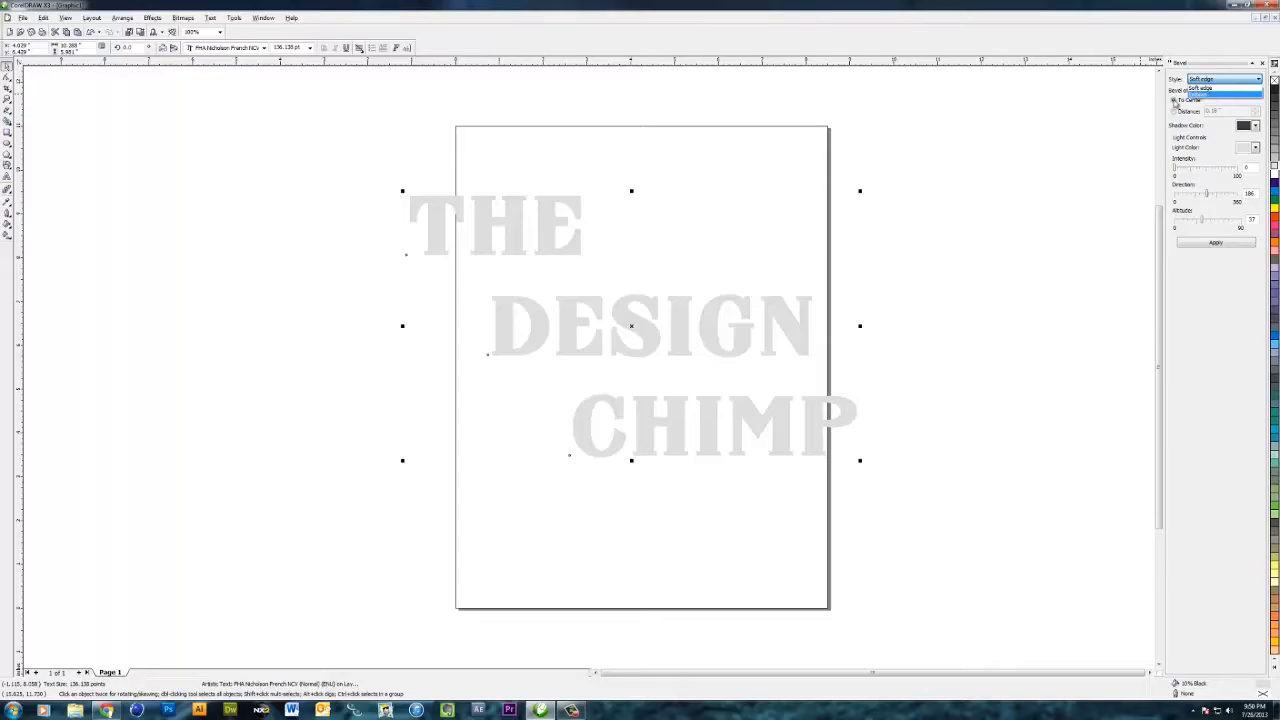
click(1176, 82)
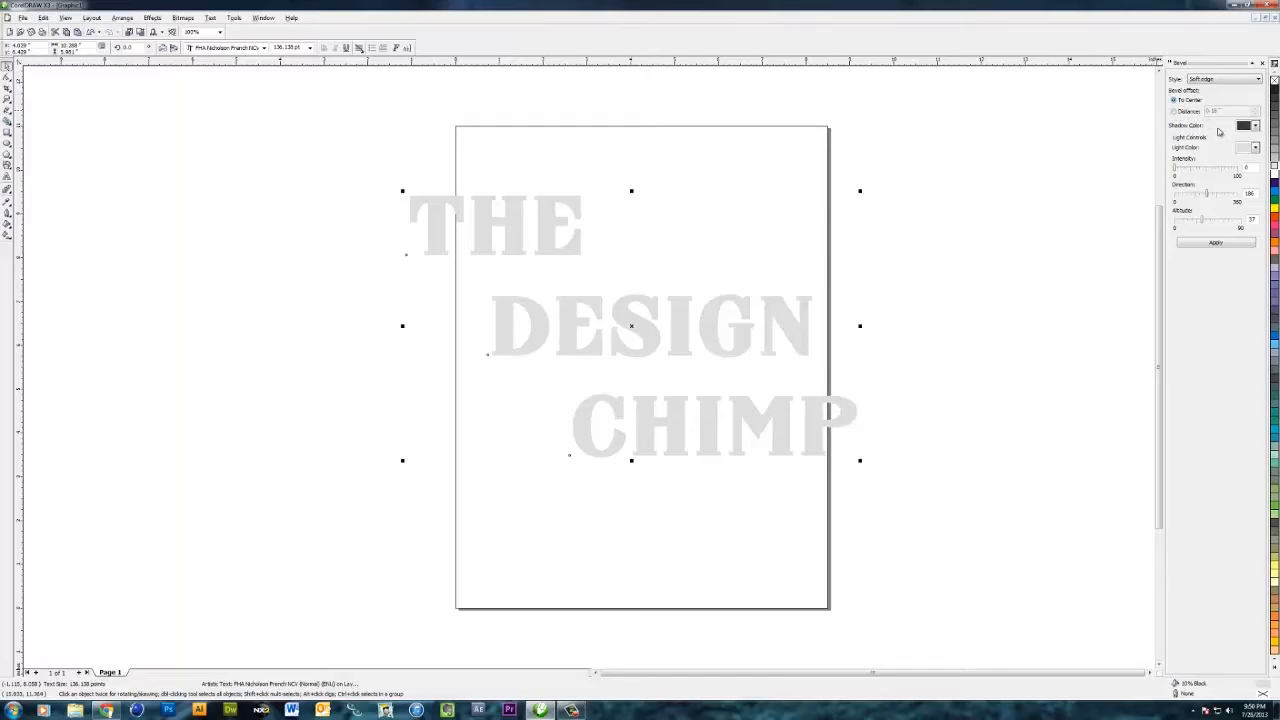
click(1254, 127)
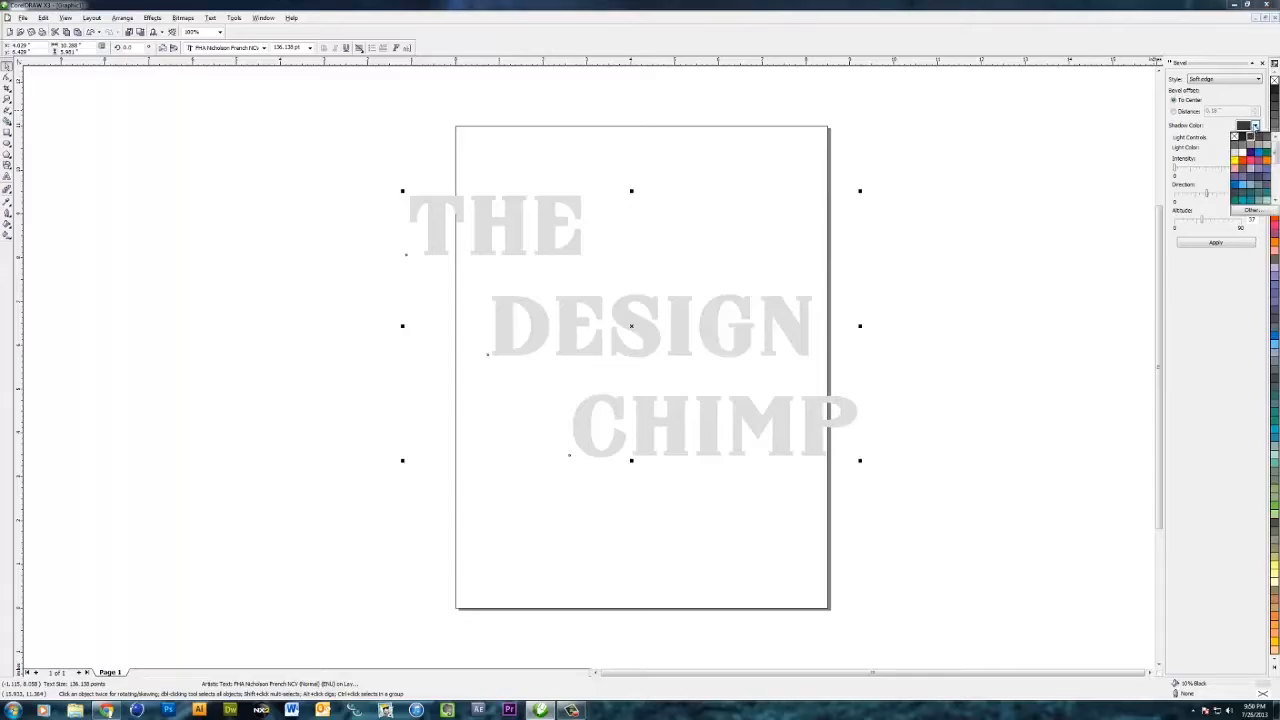
click(1211, 128)
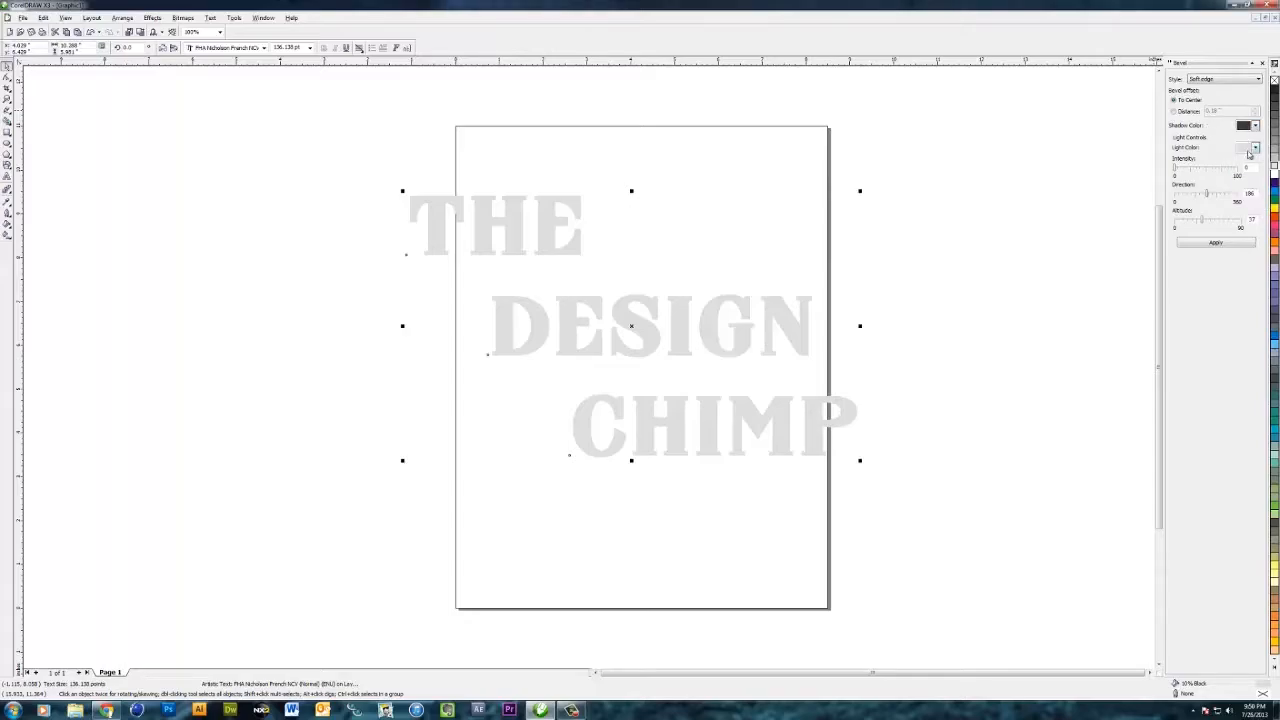
click(1254, 127)
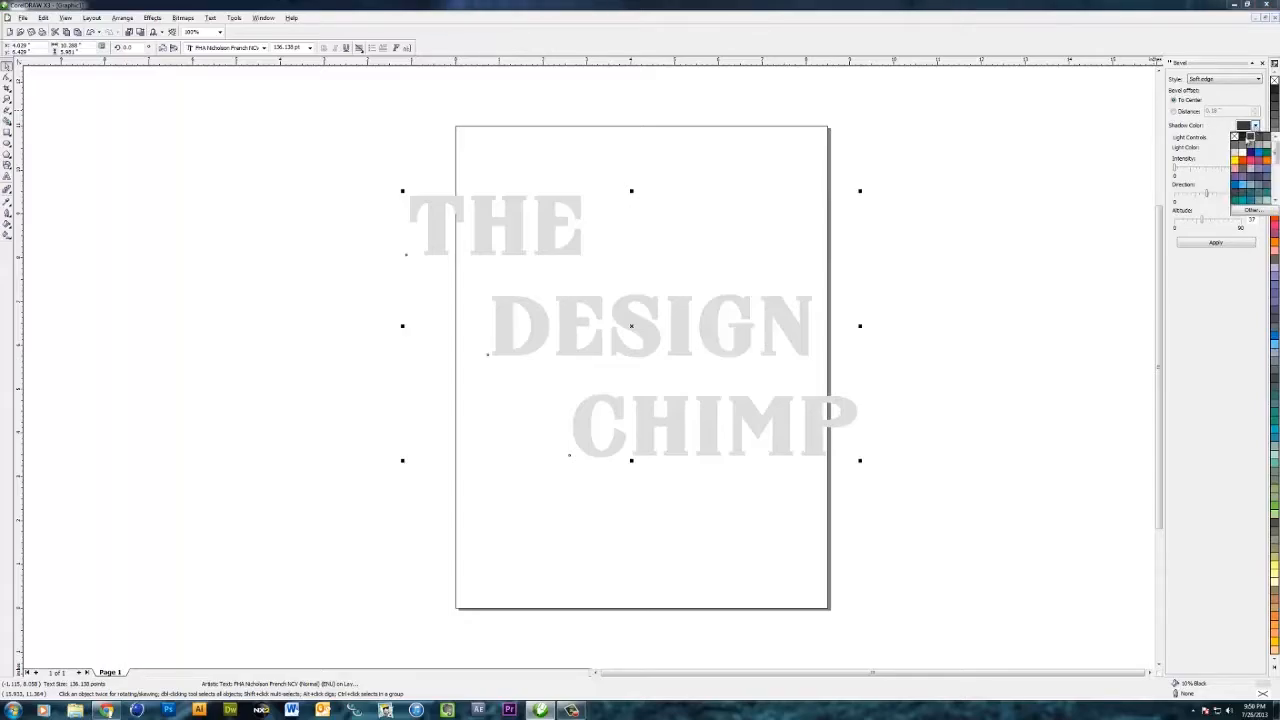
click(1221, 127)
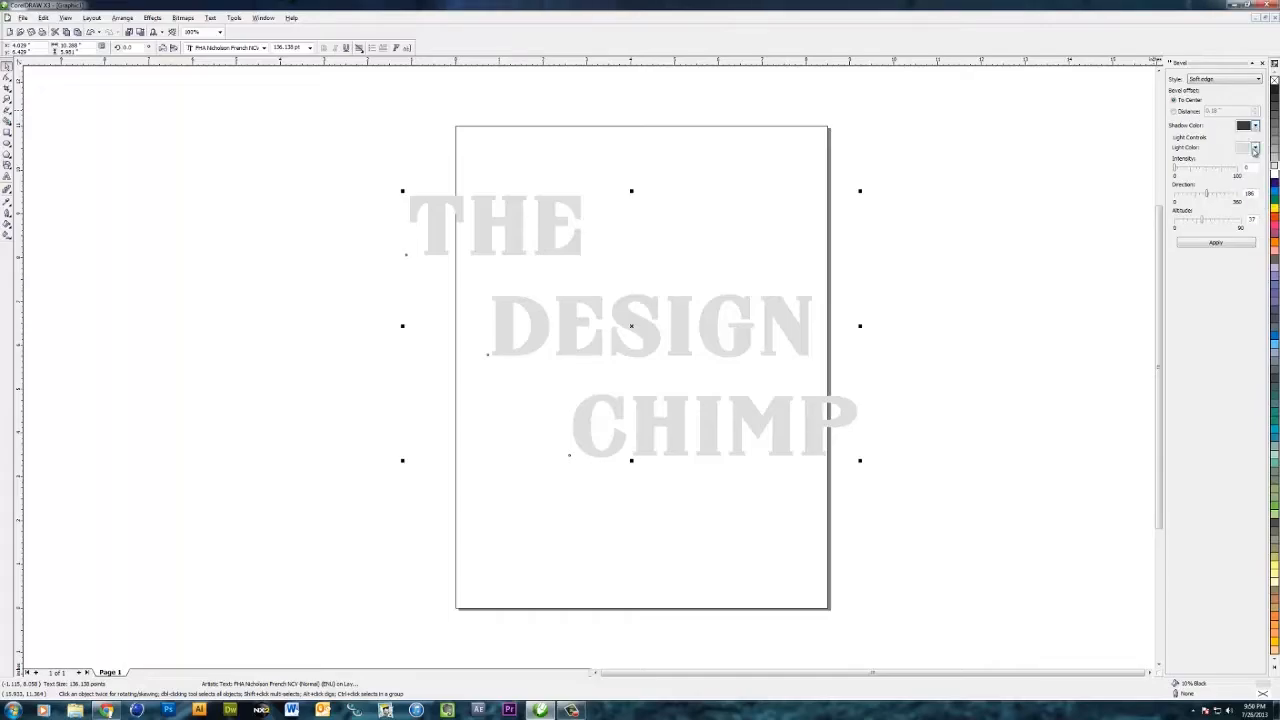
click(1255, 147)
click(1202, 144)
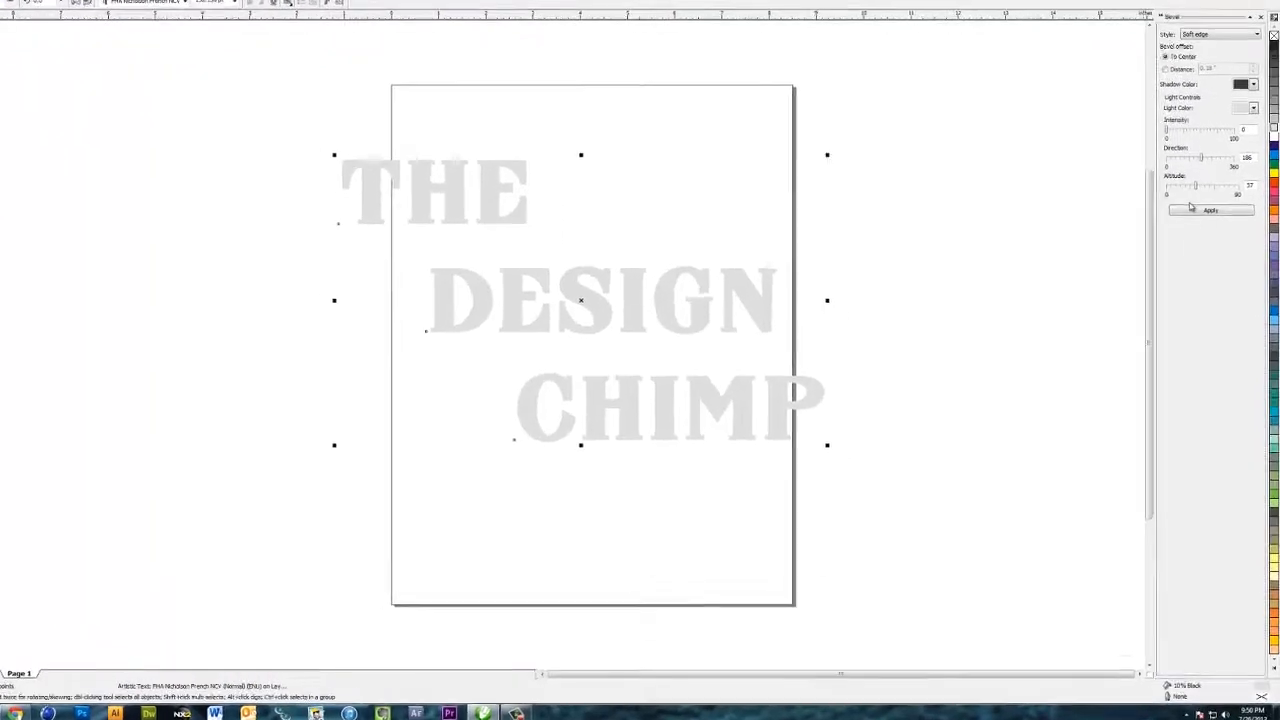
click(1209, 210)
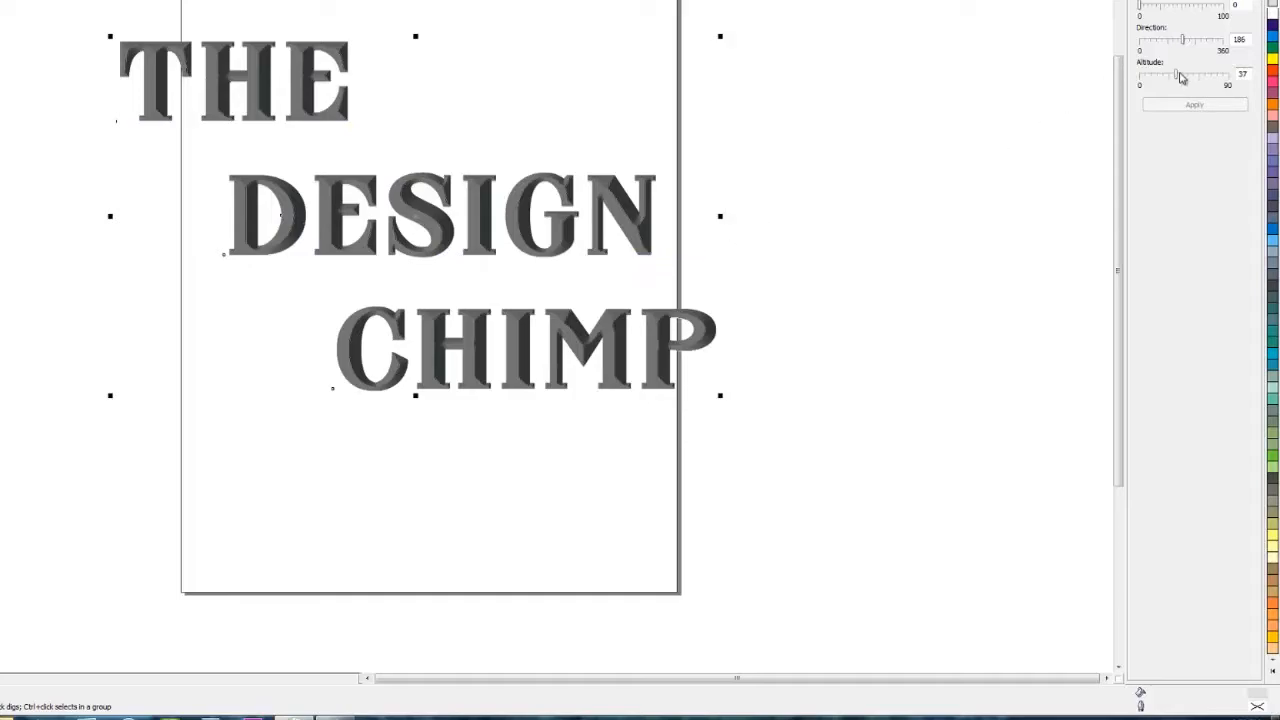
- Set the bevel altitude to 87 and apply it
drag(1176, 75, 1226, 75)
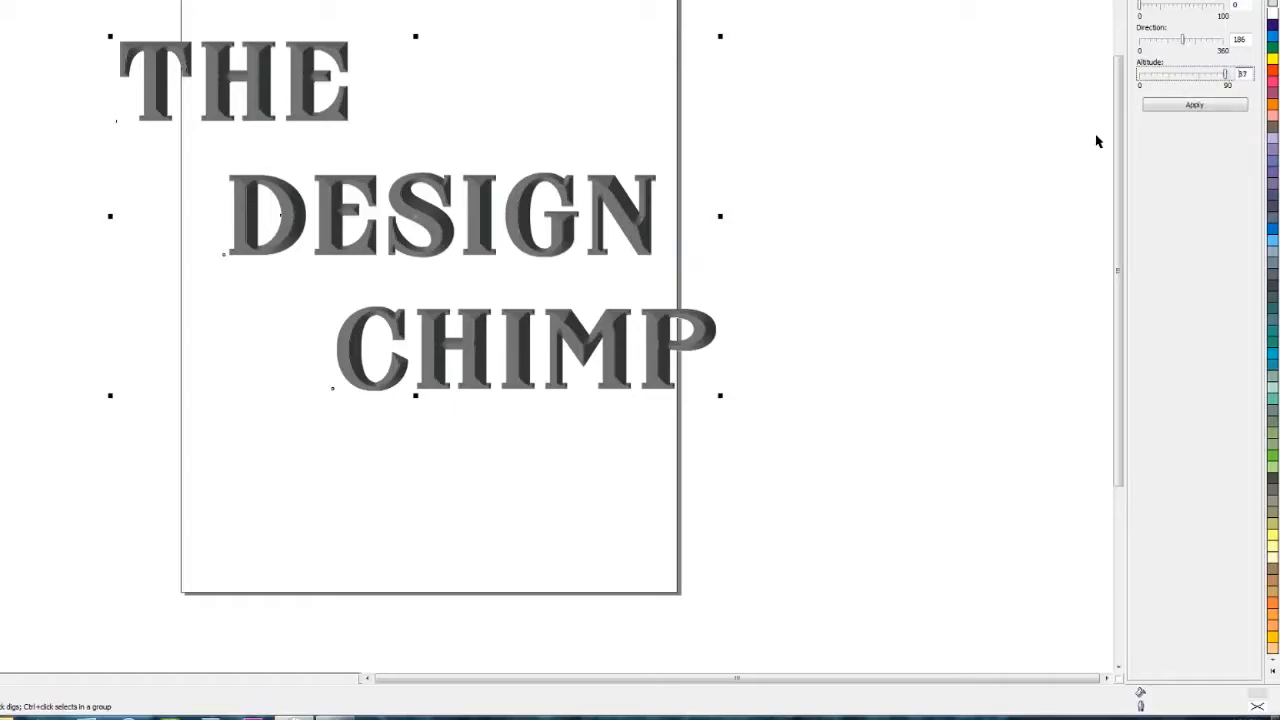
click(1186, 108)
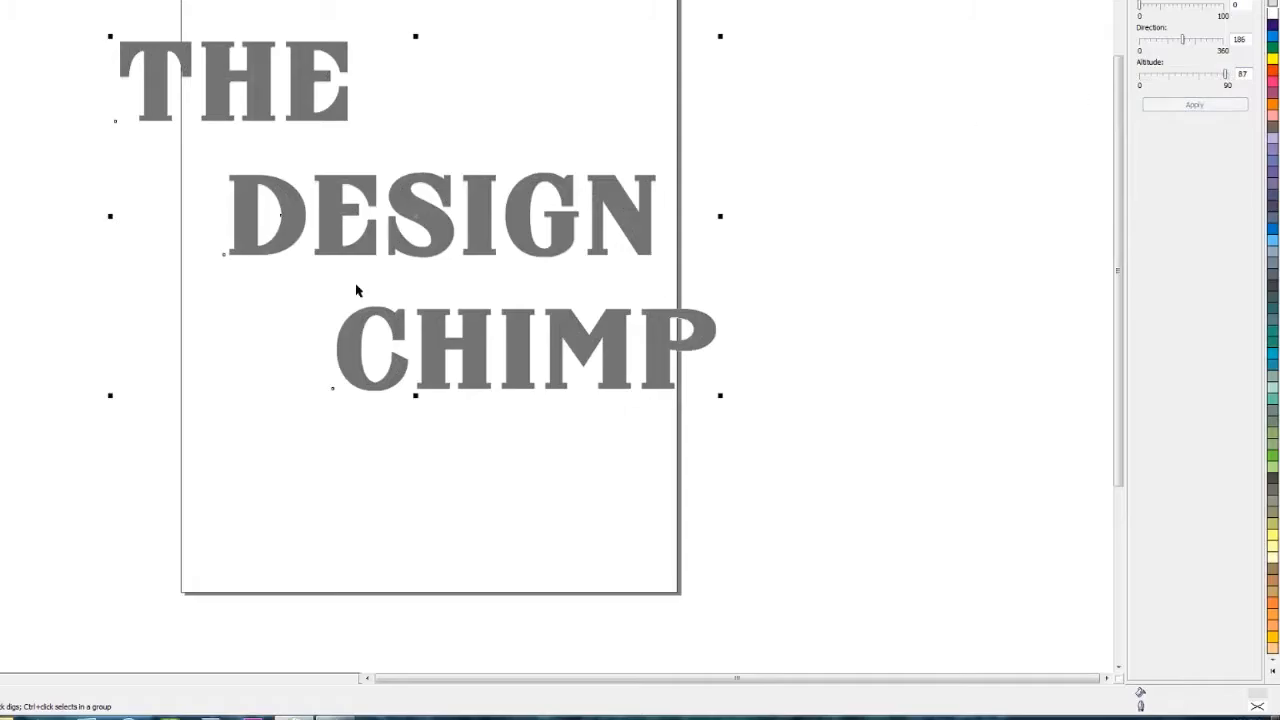
- Set the bevel altitude to 2 and apply it
click(1148, 78)
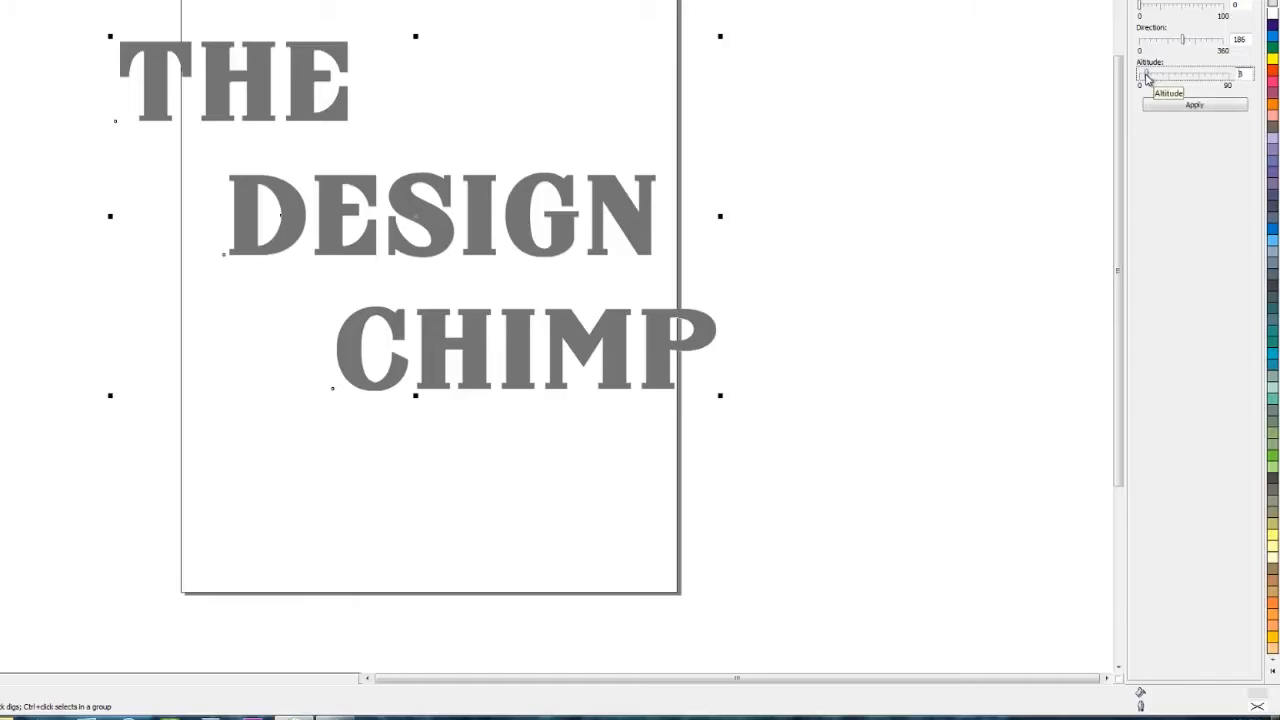
drag(1147, 75, 1141, 76)
click(1160, 105)
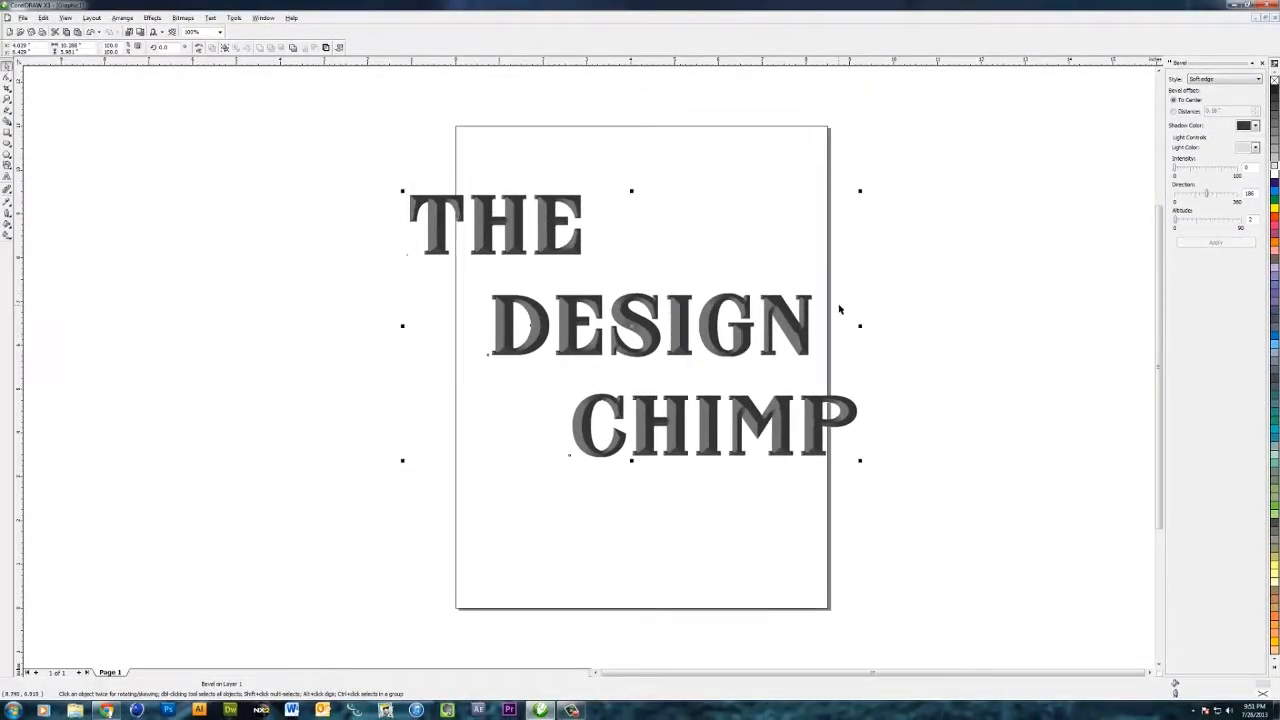
- Set the bevel altitude to 26 and apply it
drag(1176, 222, 1180, 221)
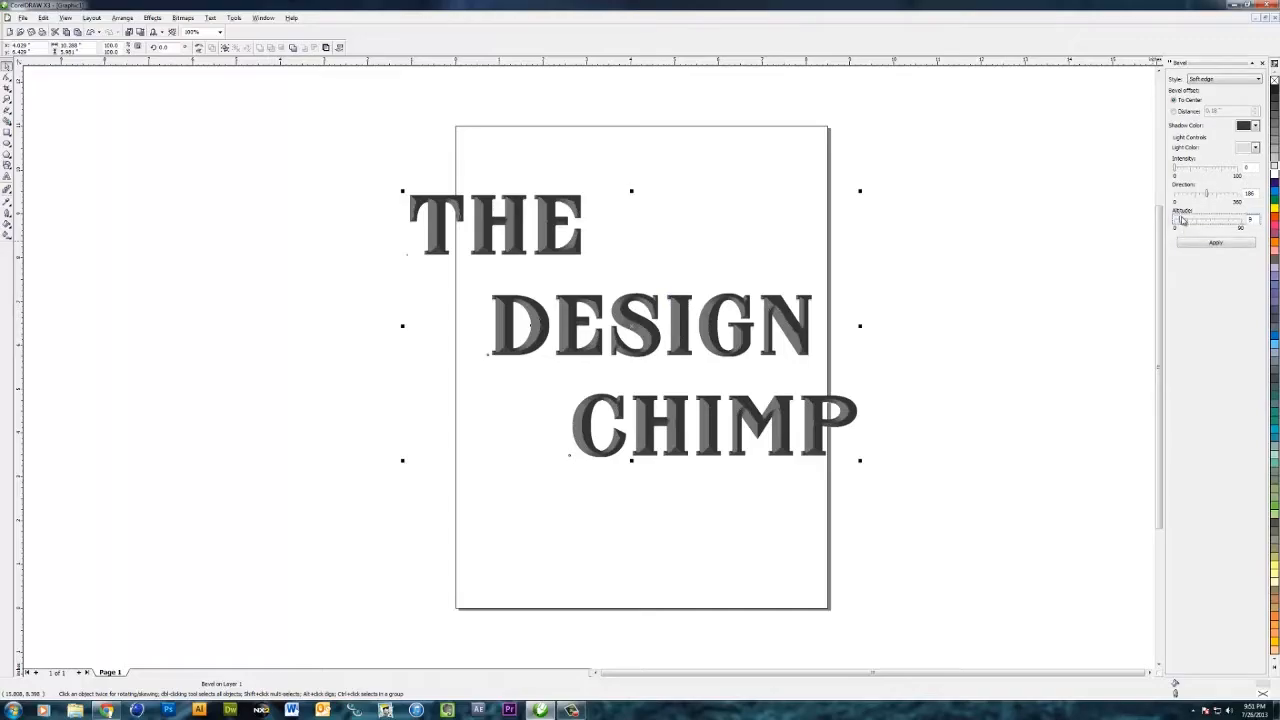
drag(1185, 221, 1193, 222)
click(1206, 244)
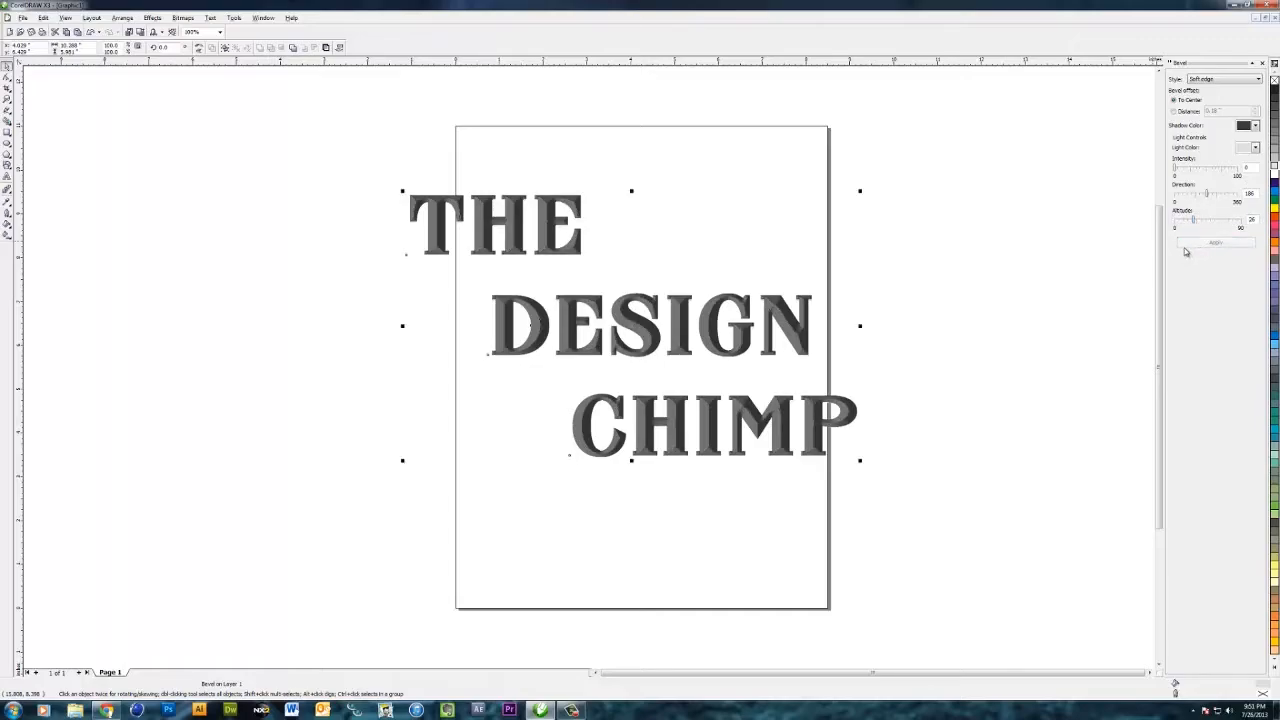
- Set the bevel light direction to 214 and apply it
drag(1207, 196, 1229, 194)
click(1226, 242)
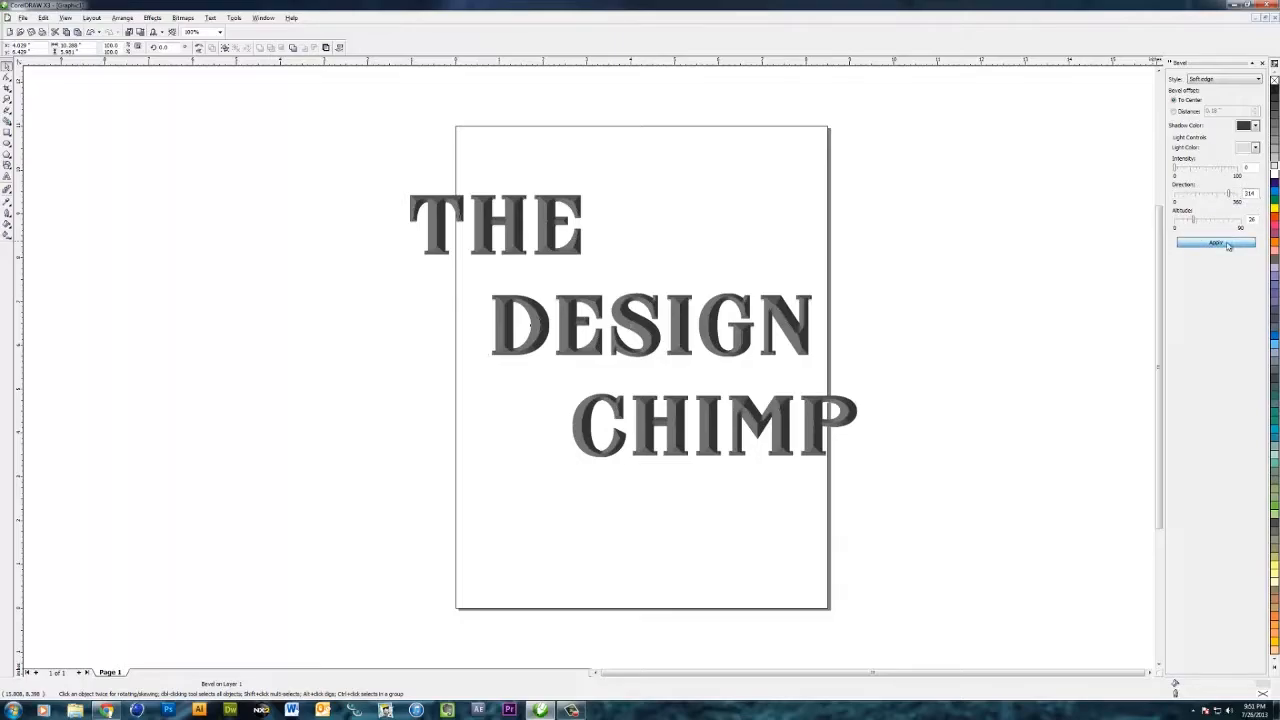
- Set the bevel light direction to 174 and apply it
click(1207, 196)
click(1216, 243)
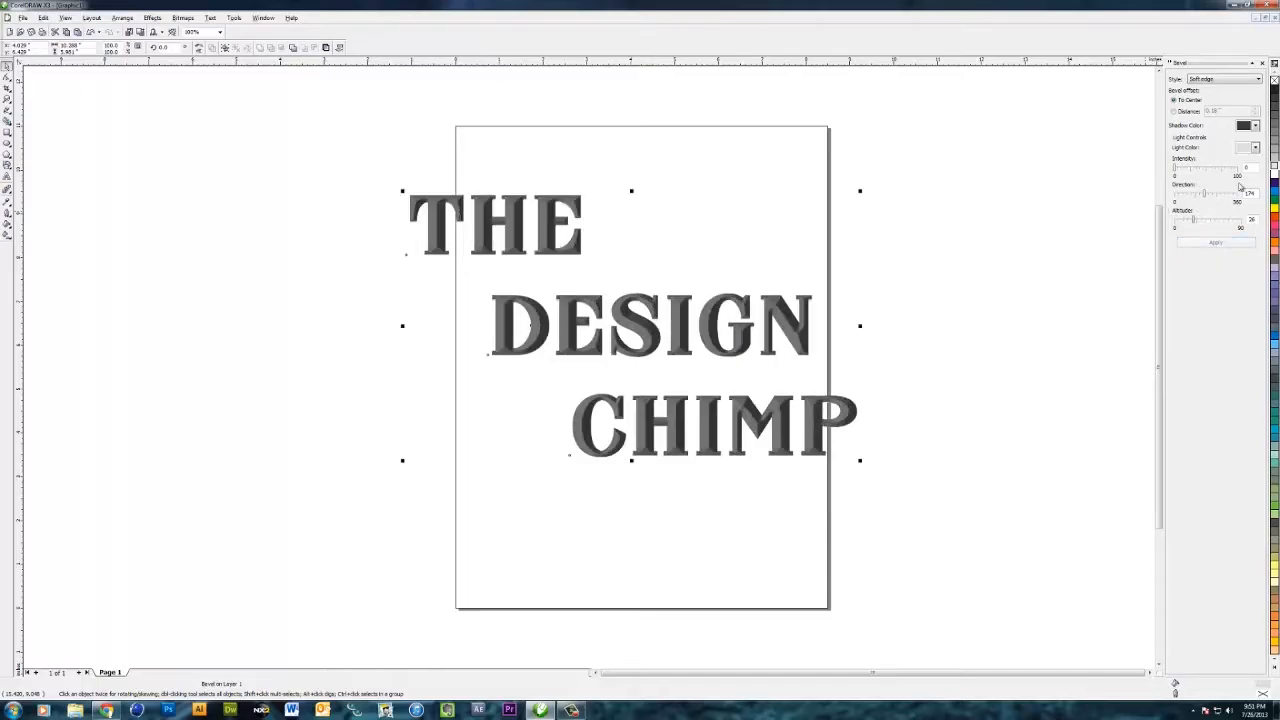
- Nudge the beveled text slightly and deselect it
click(889, 361)
drag(827, 382, 819, 409)
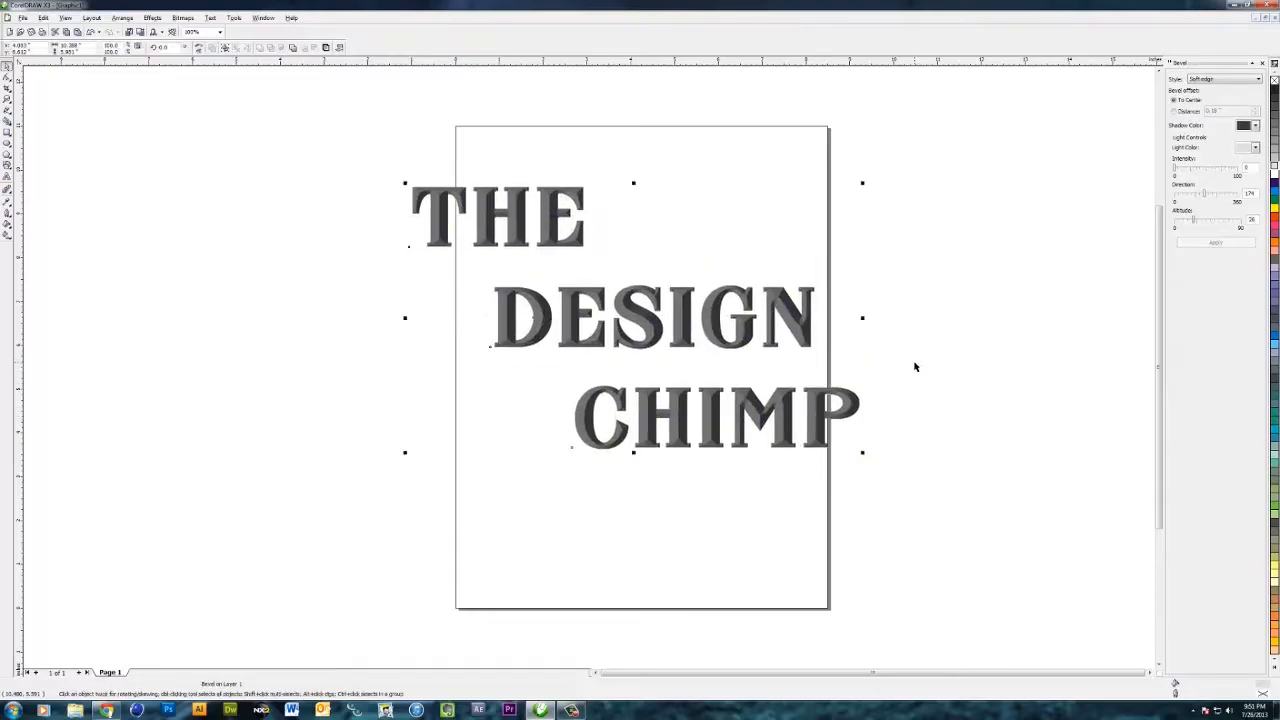
click(887, 365)
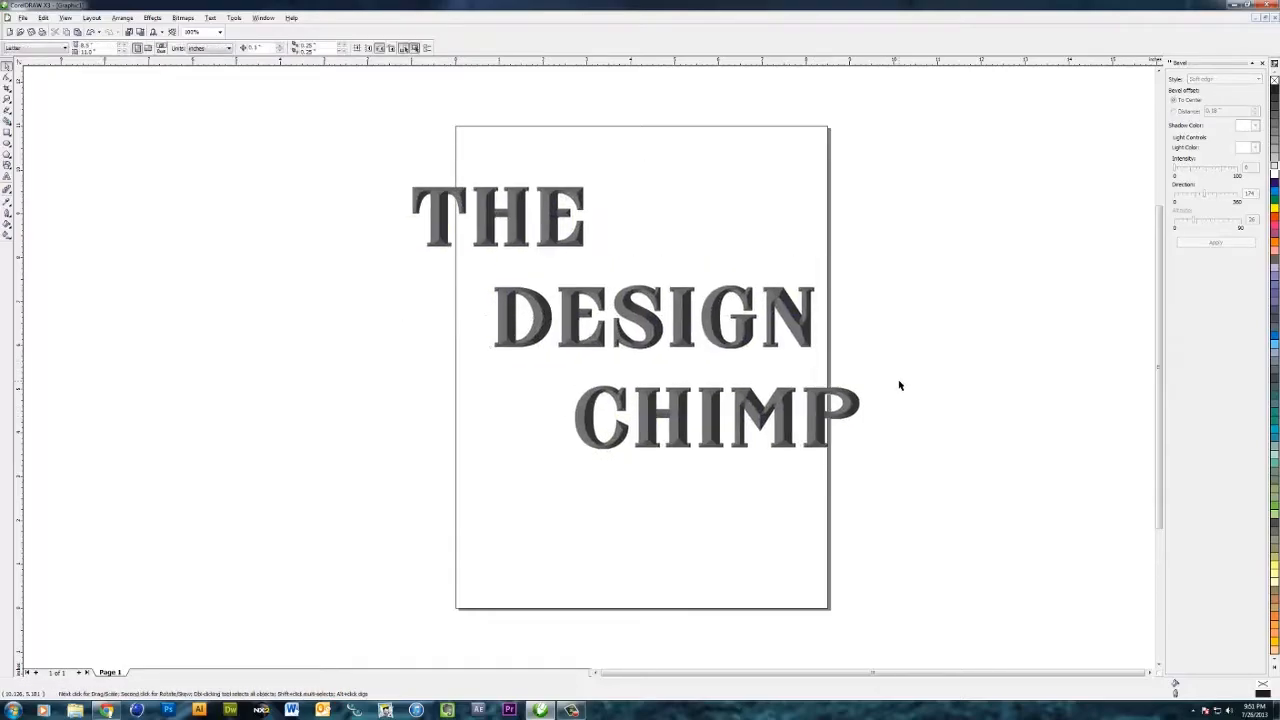
- Select the beveled text and scale it down so it fits within the page
drag(915, 163, 317, 514)
click(351, 482)
click(728, 350)
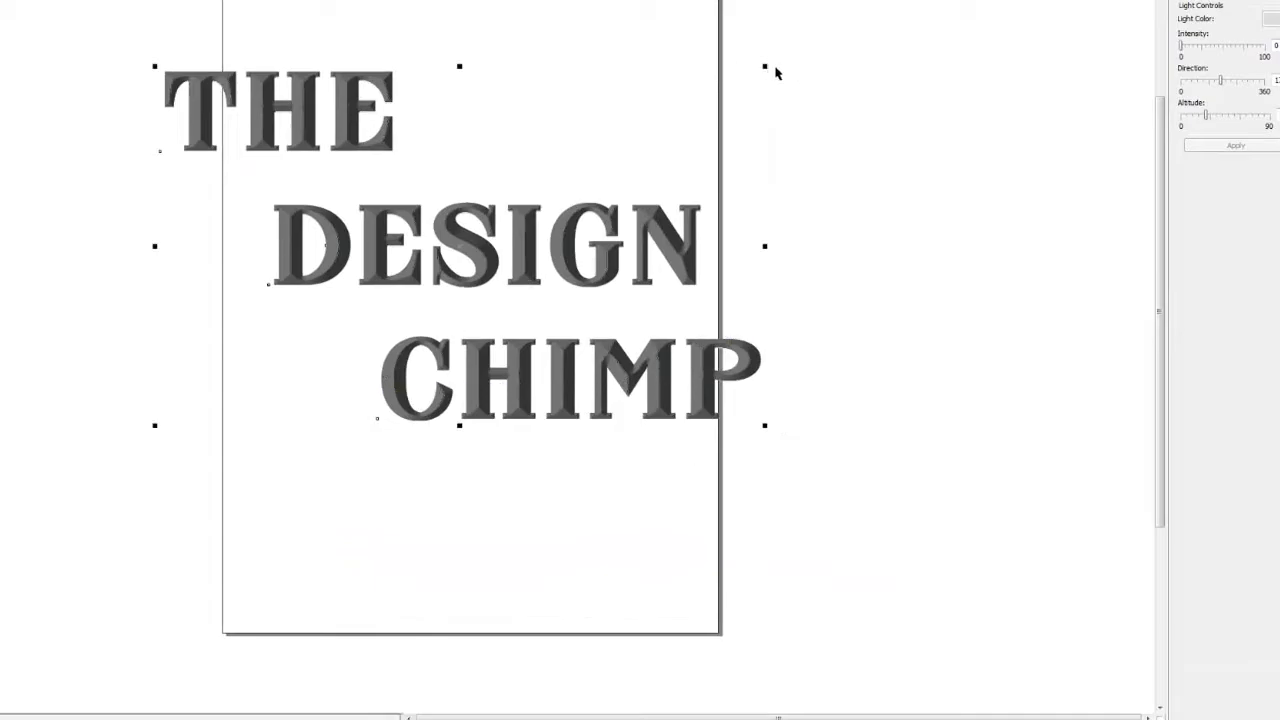
drag(767, 67, 684, 105)
click(812, 118)
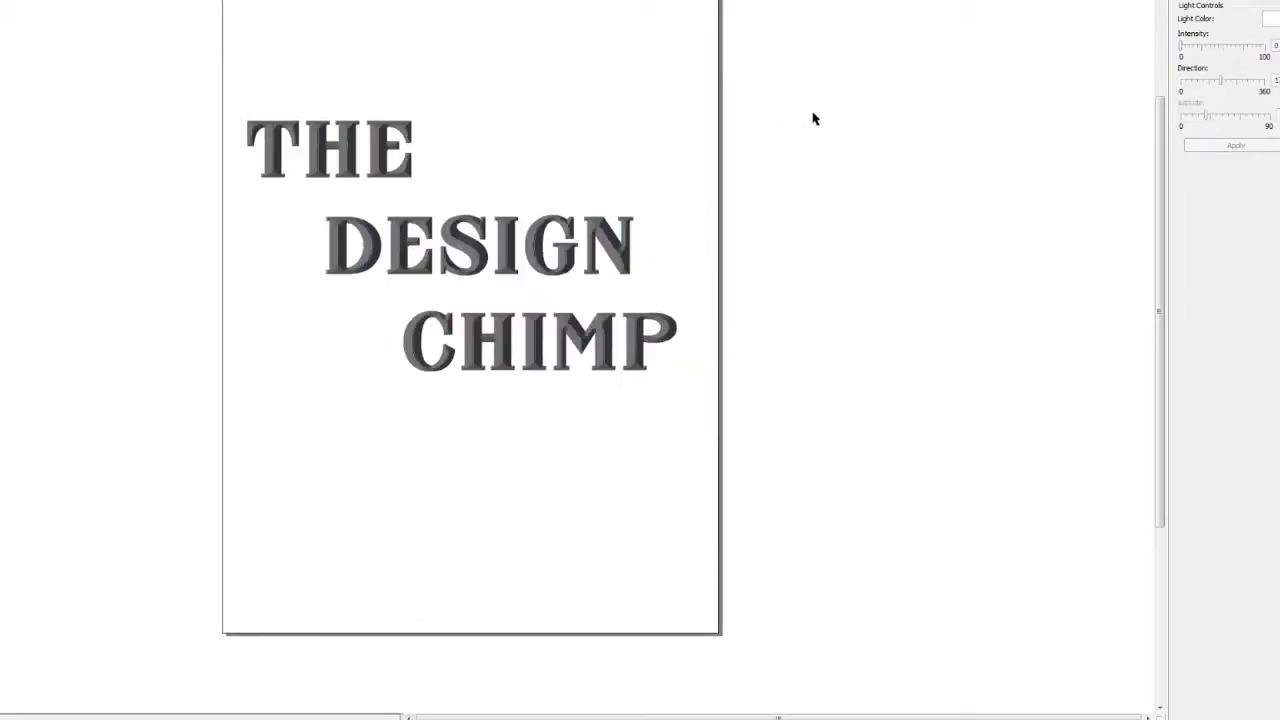
- Enlarge the beveled text slightly and reposition it near the page's upper left
click(540, 222)
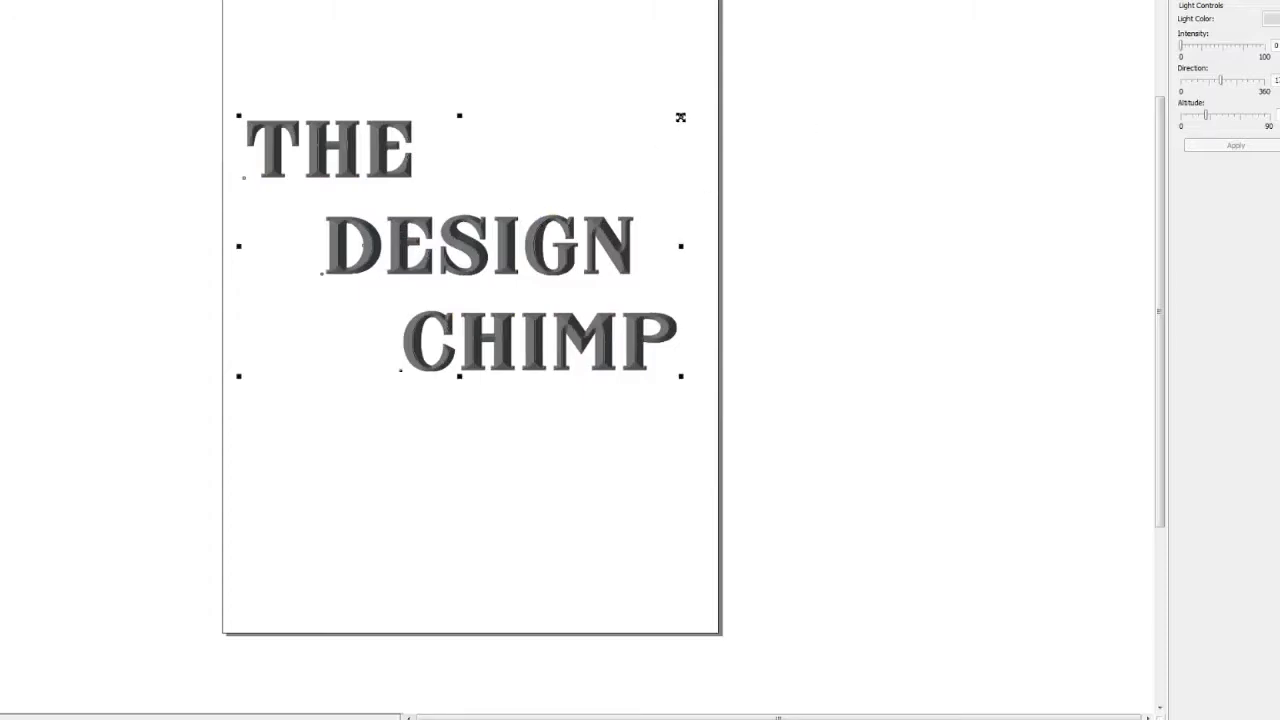
drag(680, 118, 712, 97)
drag(656, 330, 664, 338)
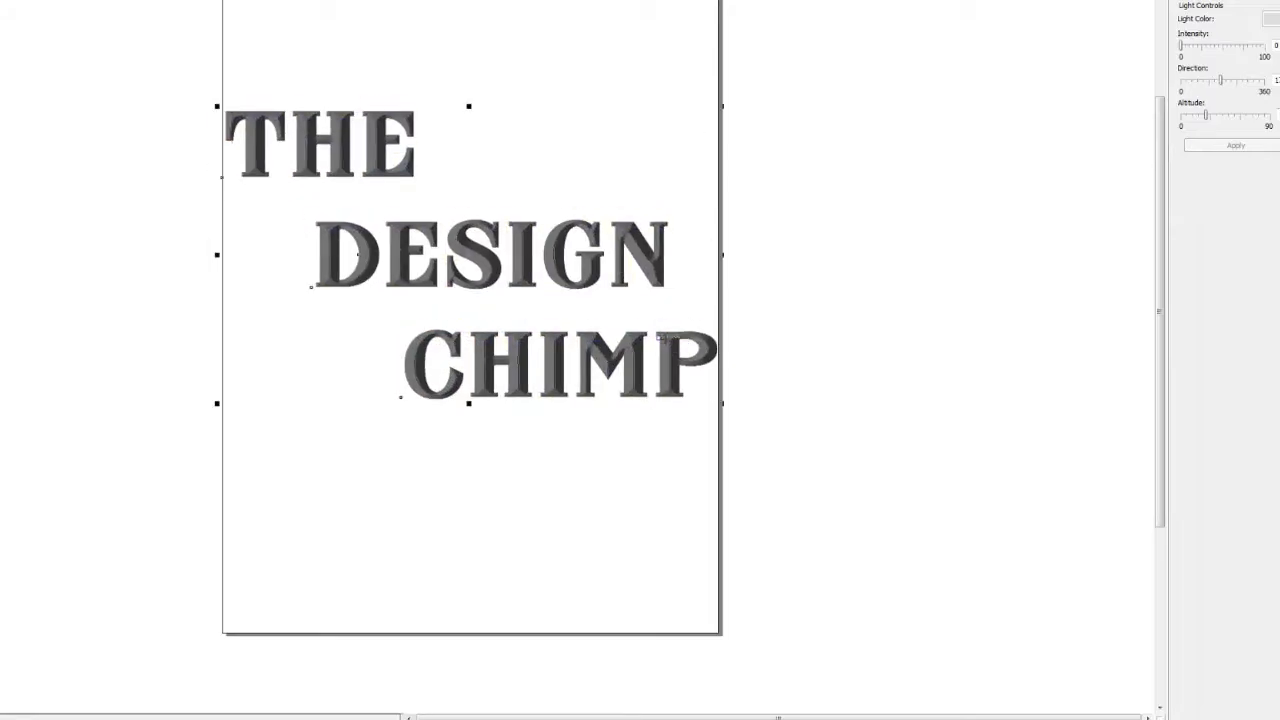
key(Left)
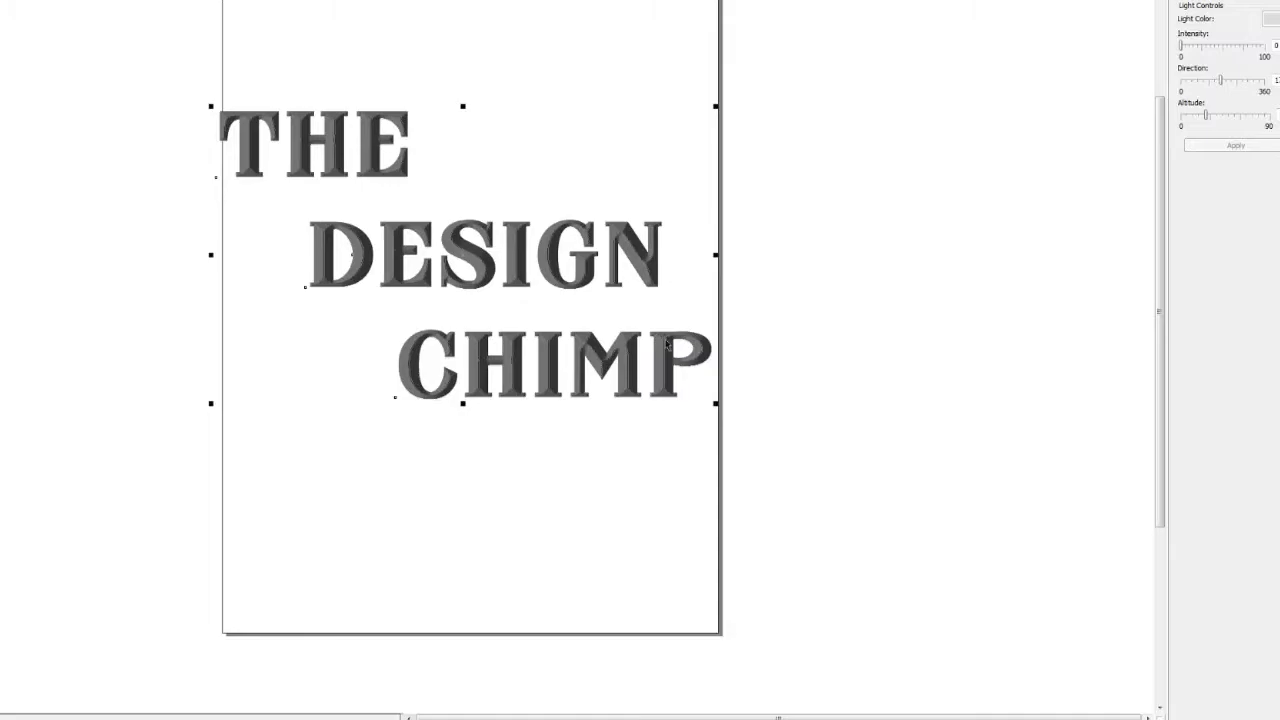
drag(632, 355, 636, 357)
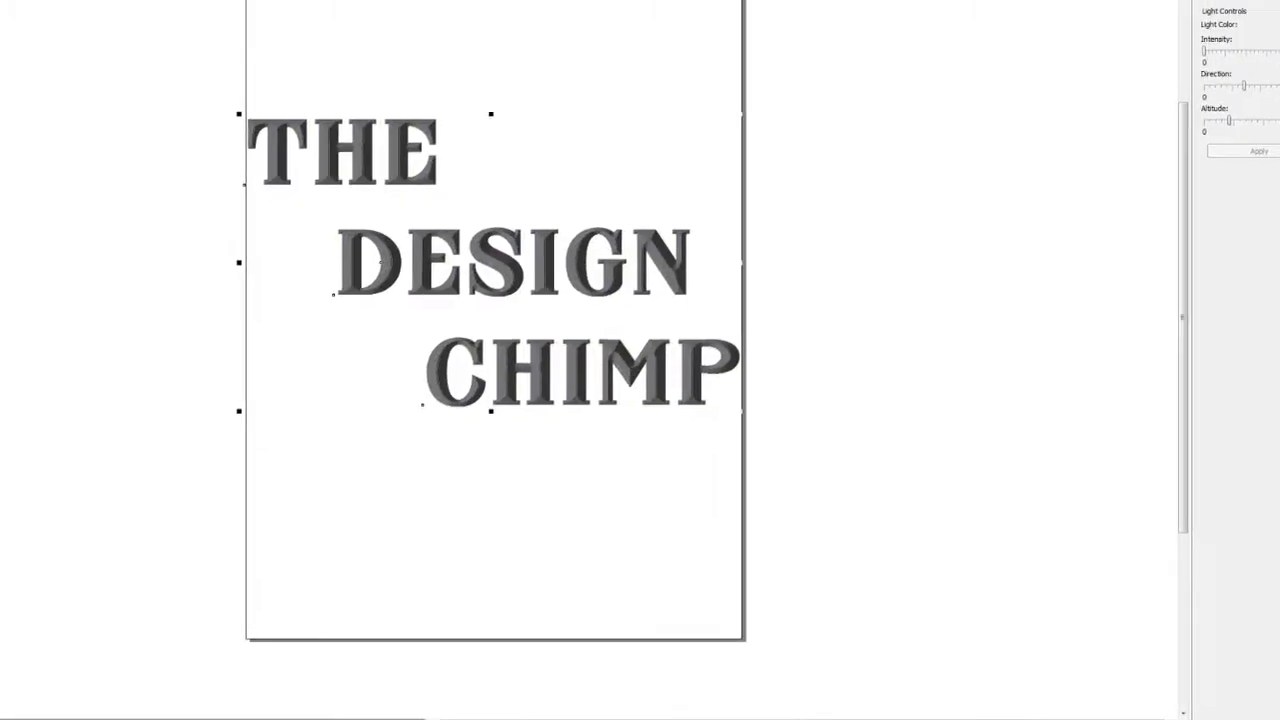
- Save the drawing as "thedesignchimp" in AI - Adobe Illustrator format, accepting the default export options
click(0, 0)
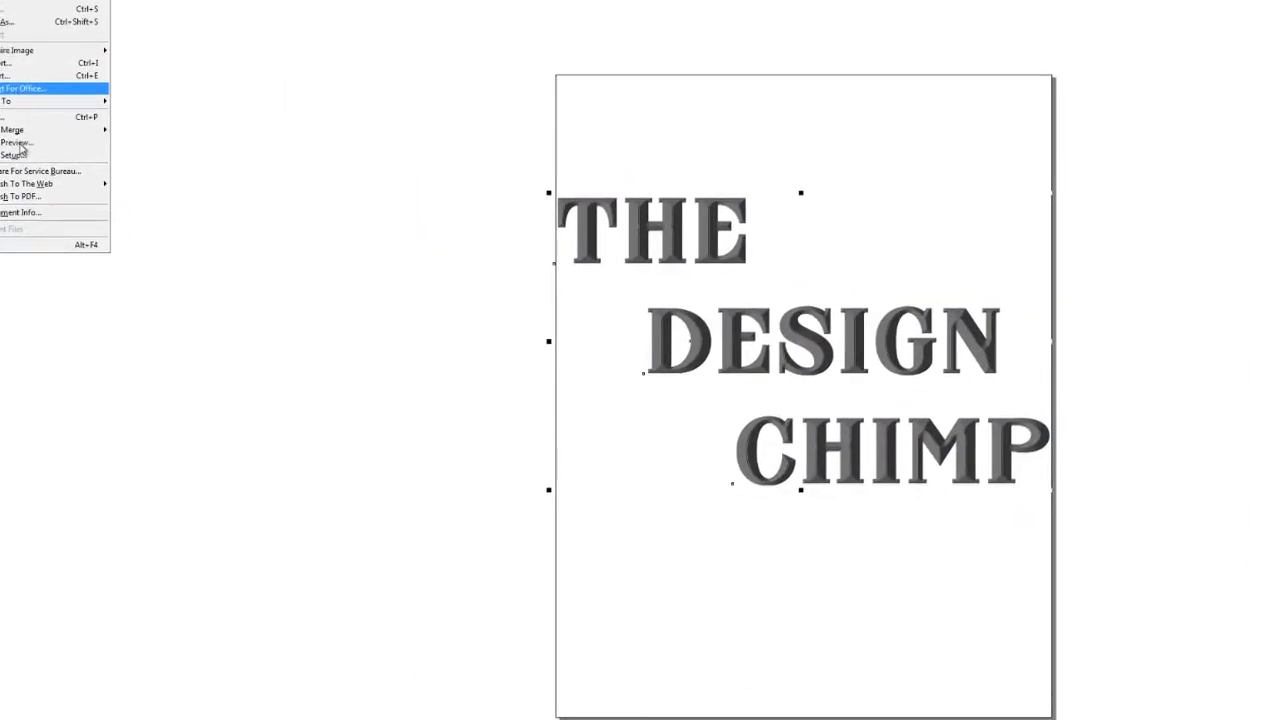
key(ctrl+s)
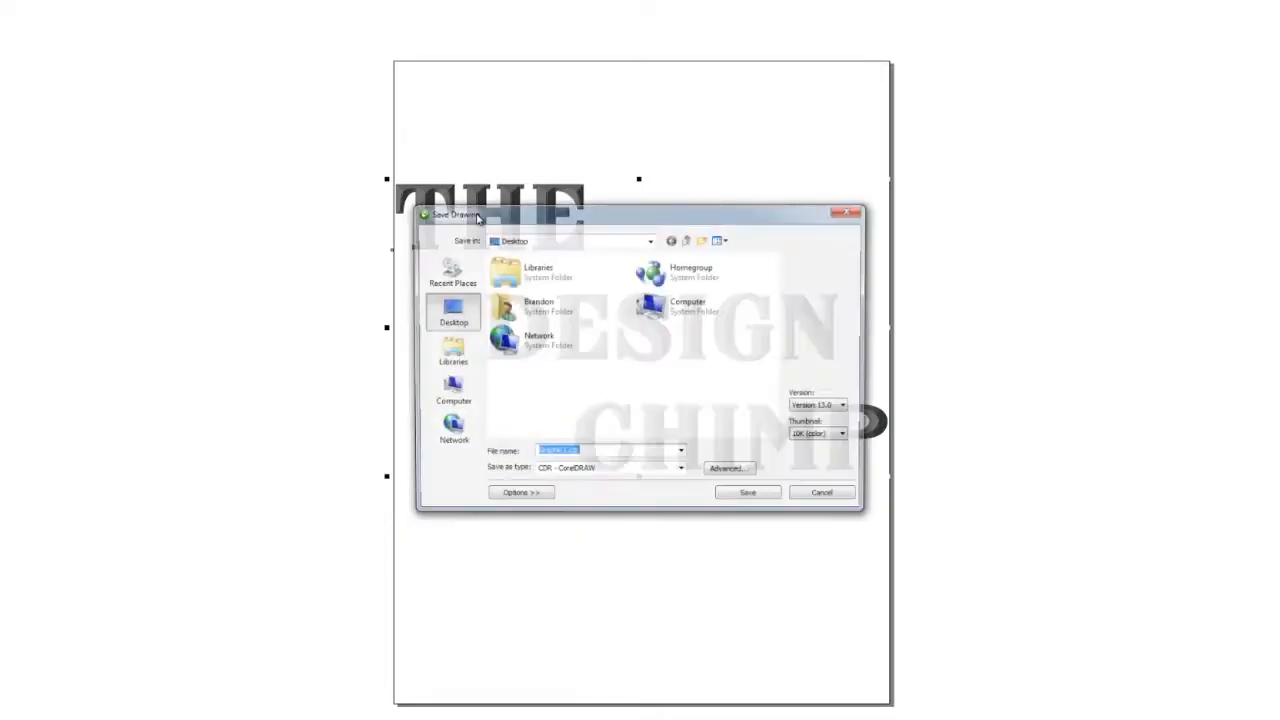
text(the)
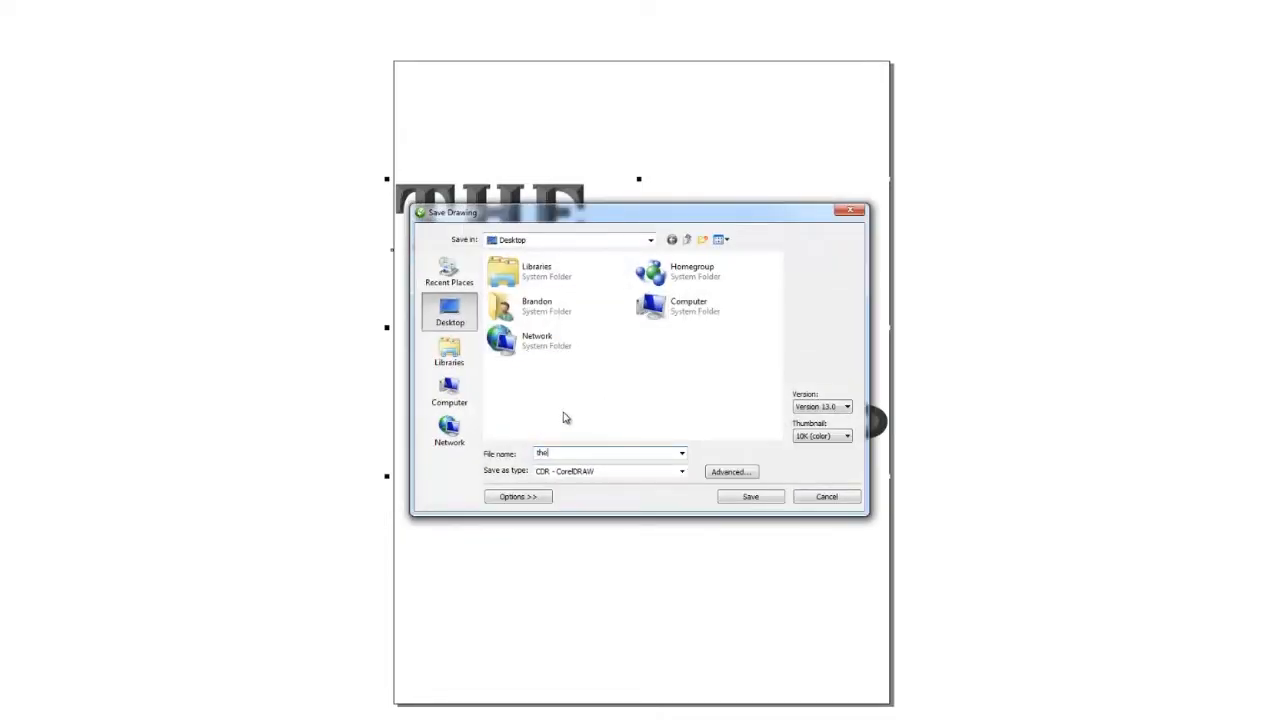
text(designchimp)
click(600, 471)
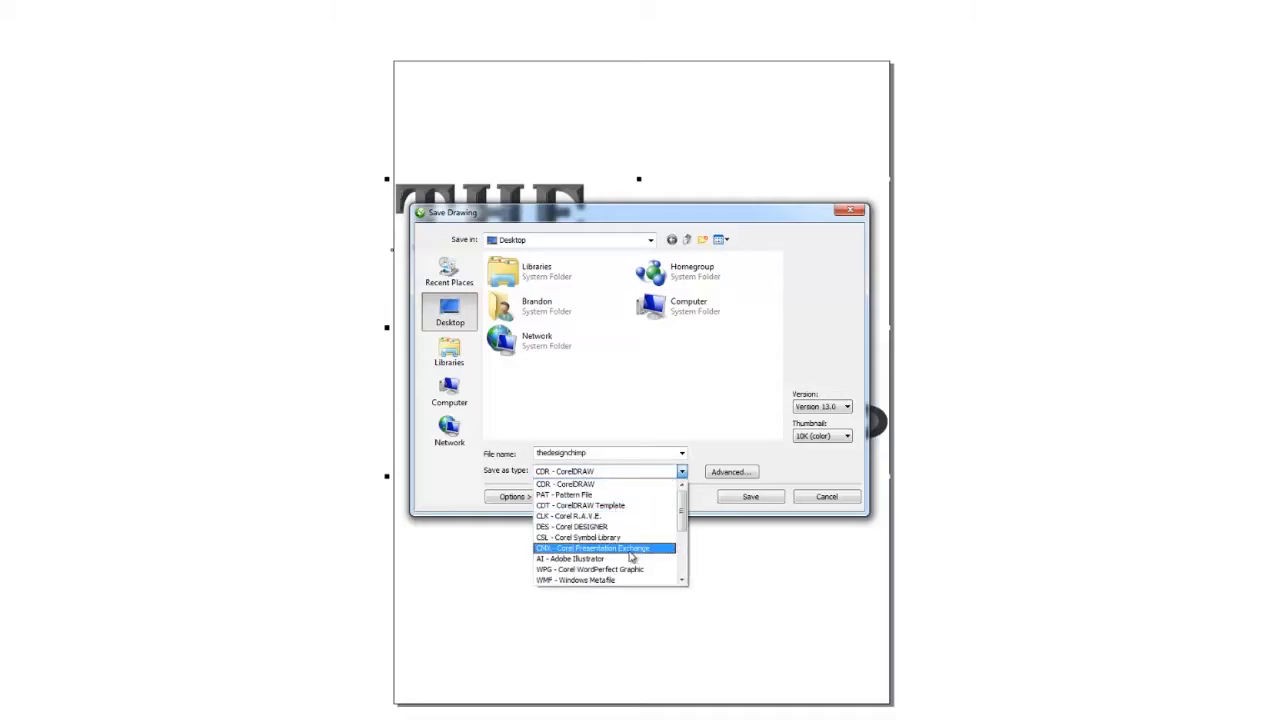
click(627, 559)
click(749, 497)
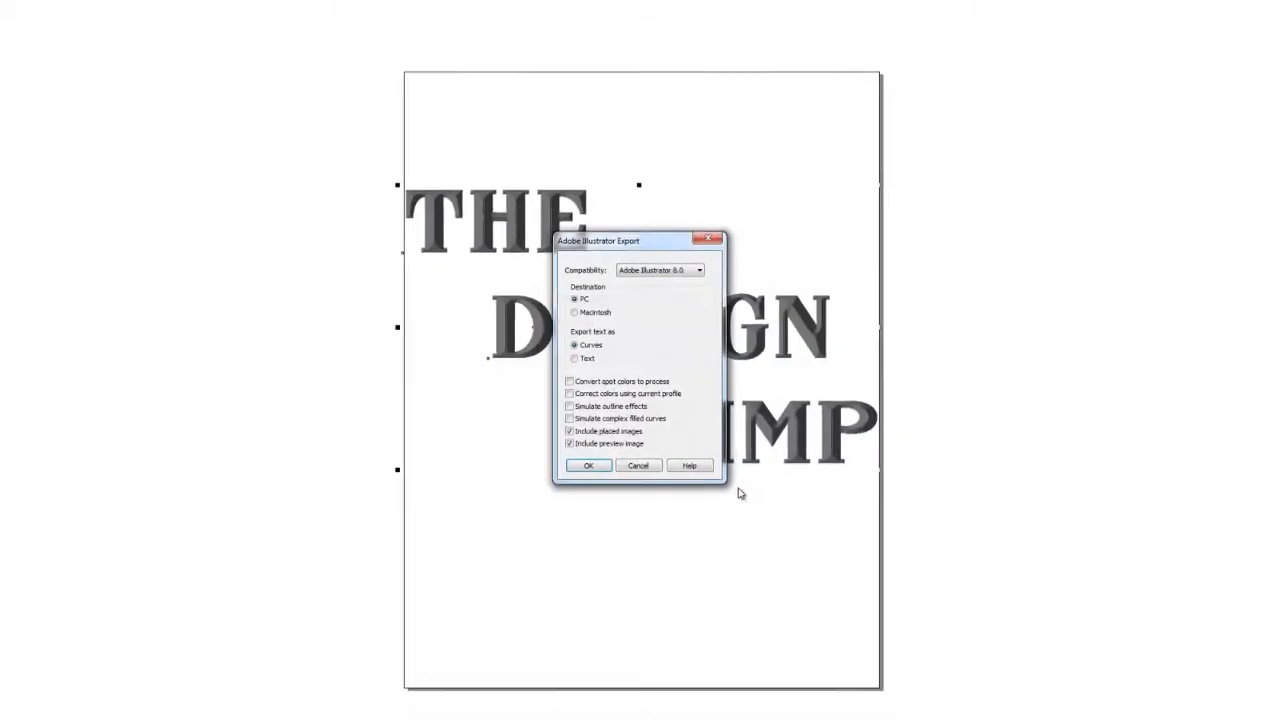
click(580, 474)
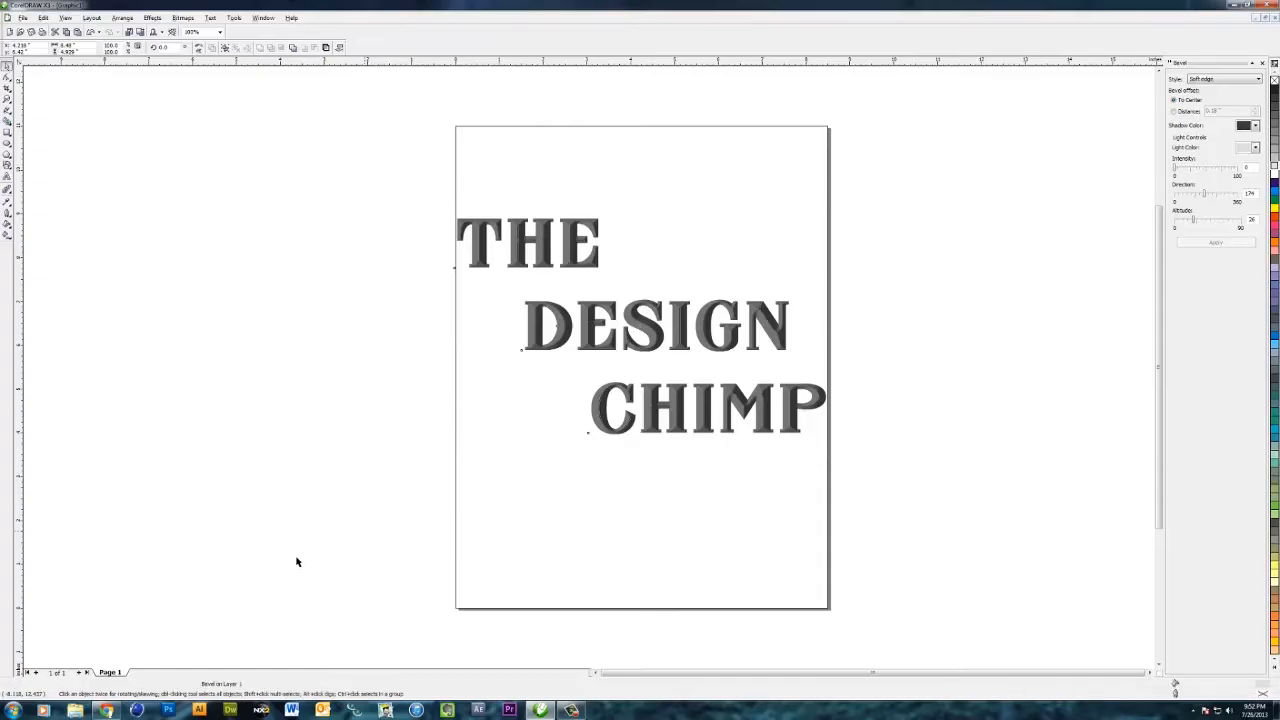
- Switch to Illustrator and open the thedesignchimp file from the Desktop
click(200, 710)
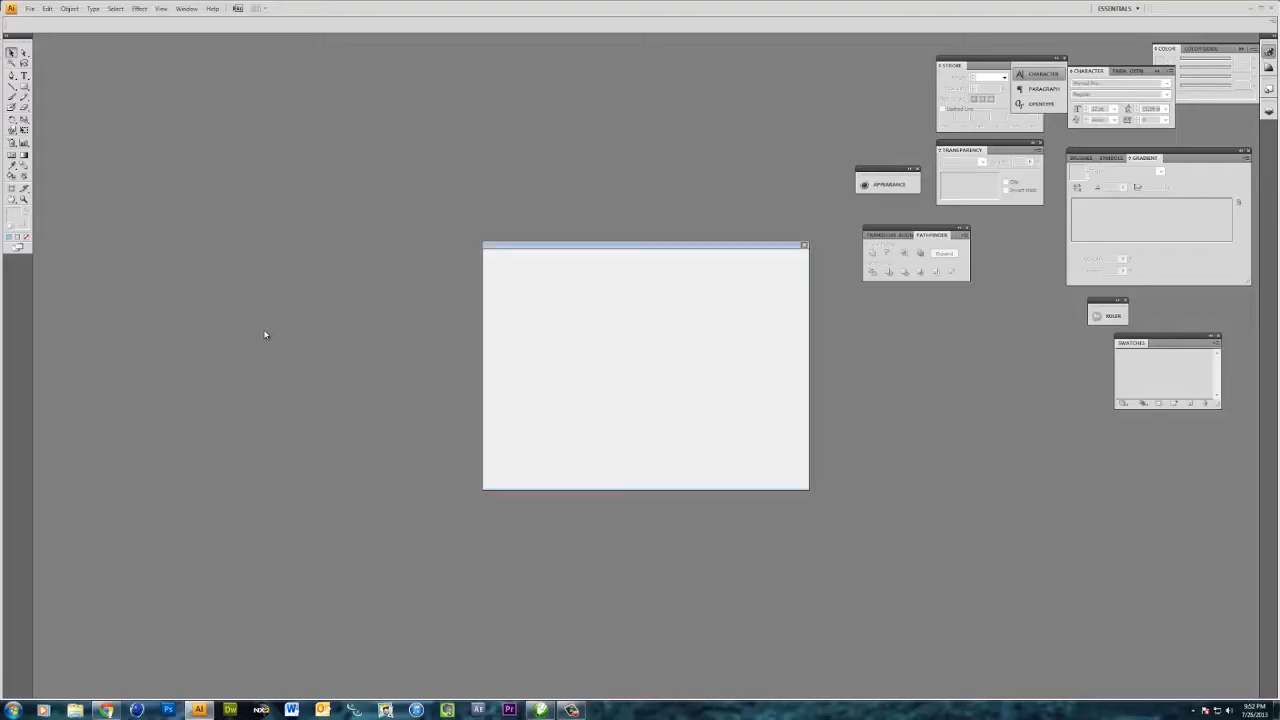
click(516, 412)
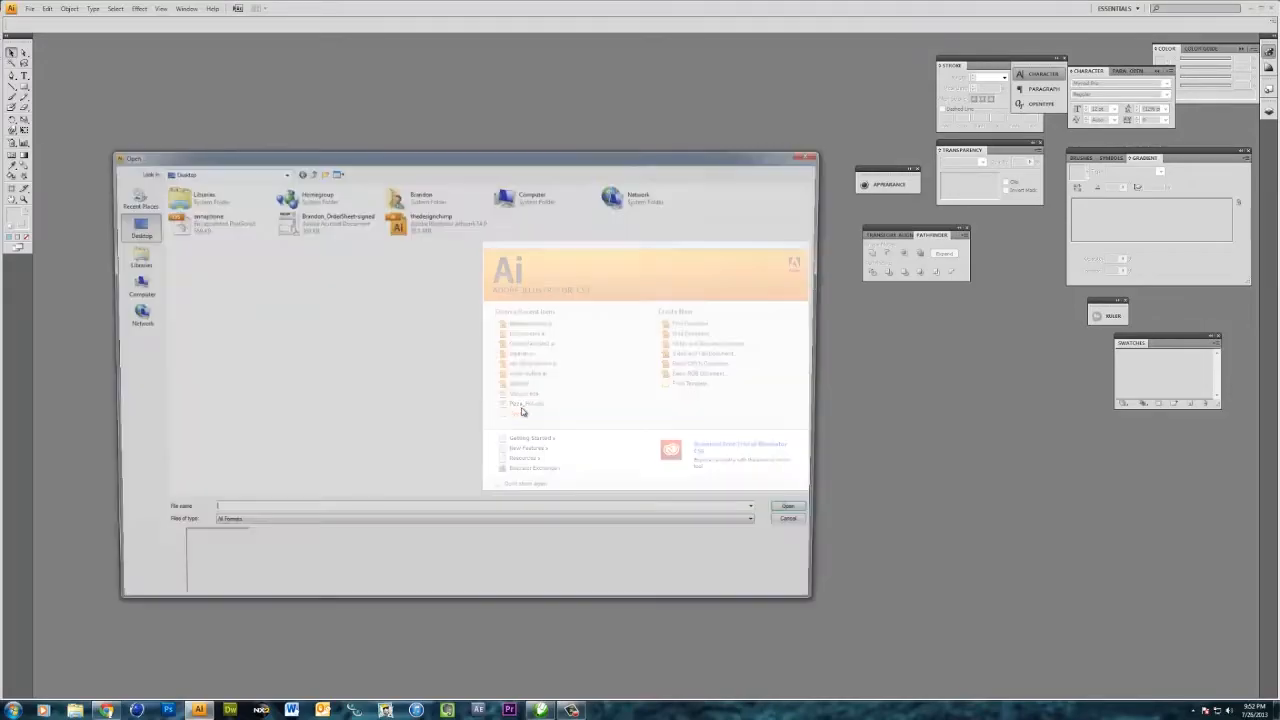
click(427, 230)
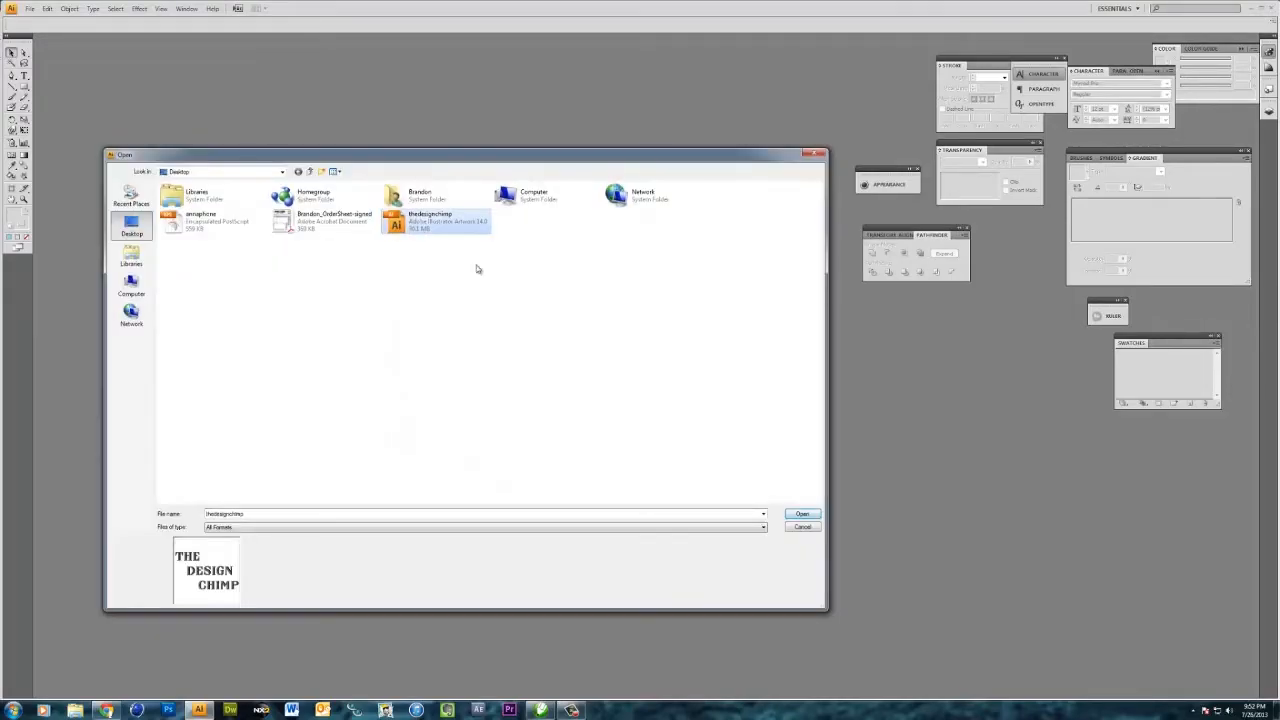
click(802, 513)
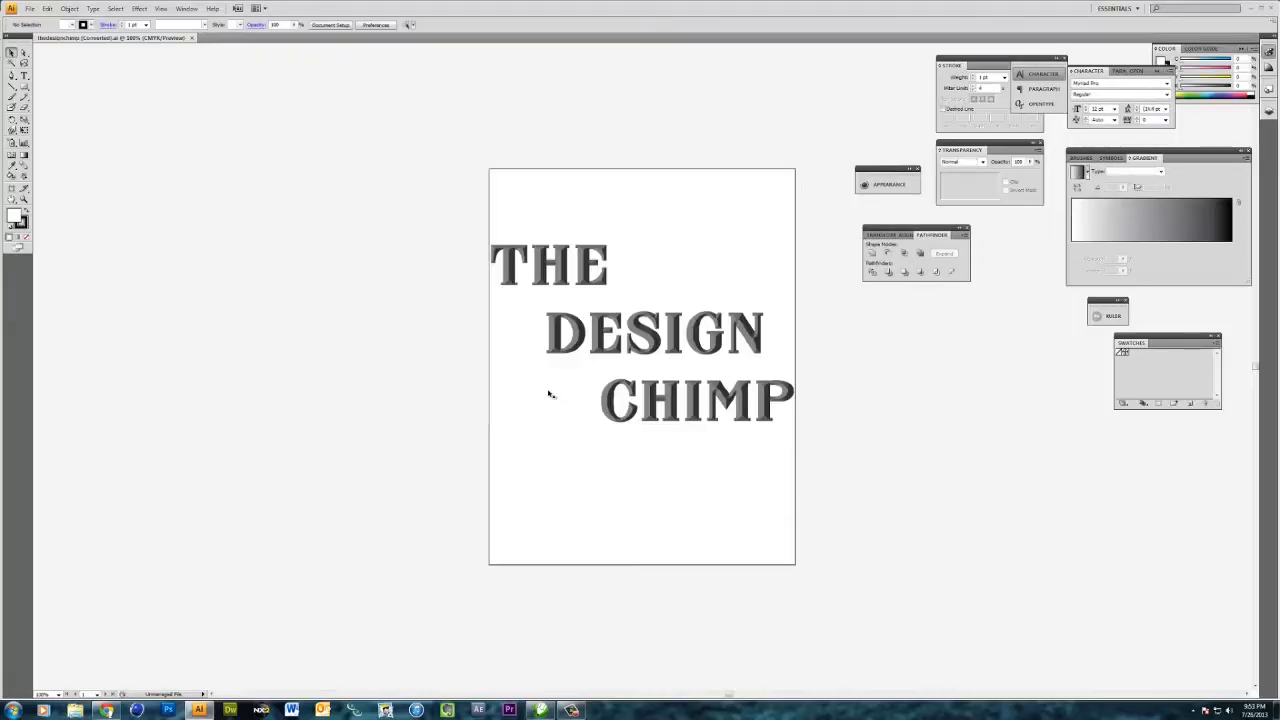
click(549, 394)
click(446, 221)
- Select the imported artwork, nudge it slightly upward, and deselect it
drag(459, 221, 872, 509)
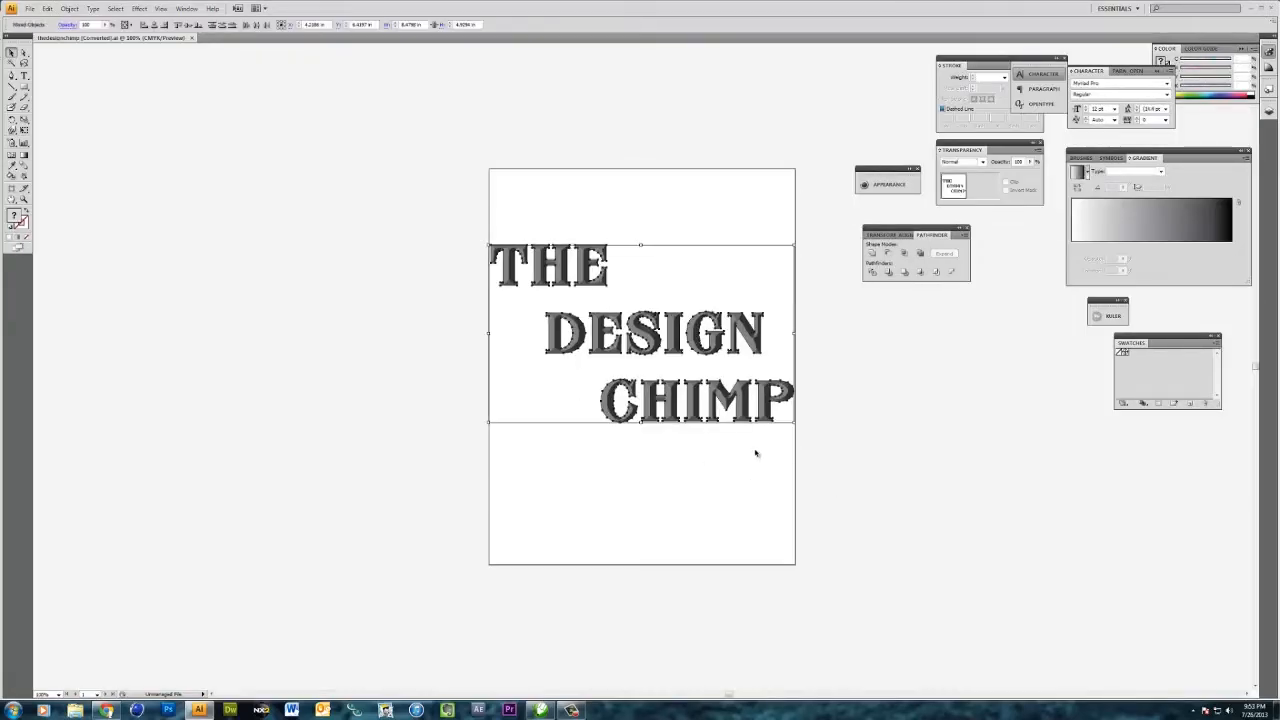
drag(746, 414, 748, 404)
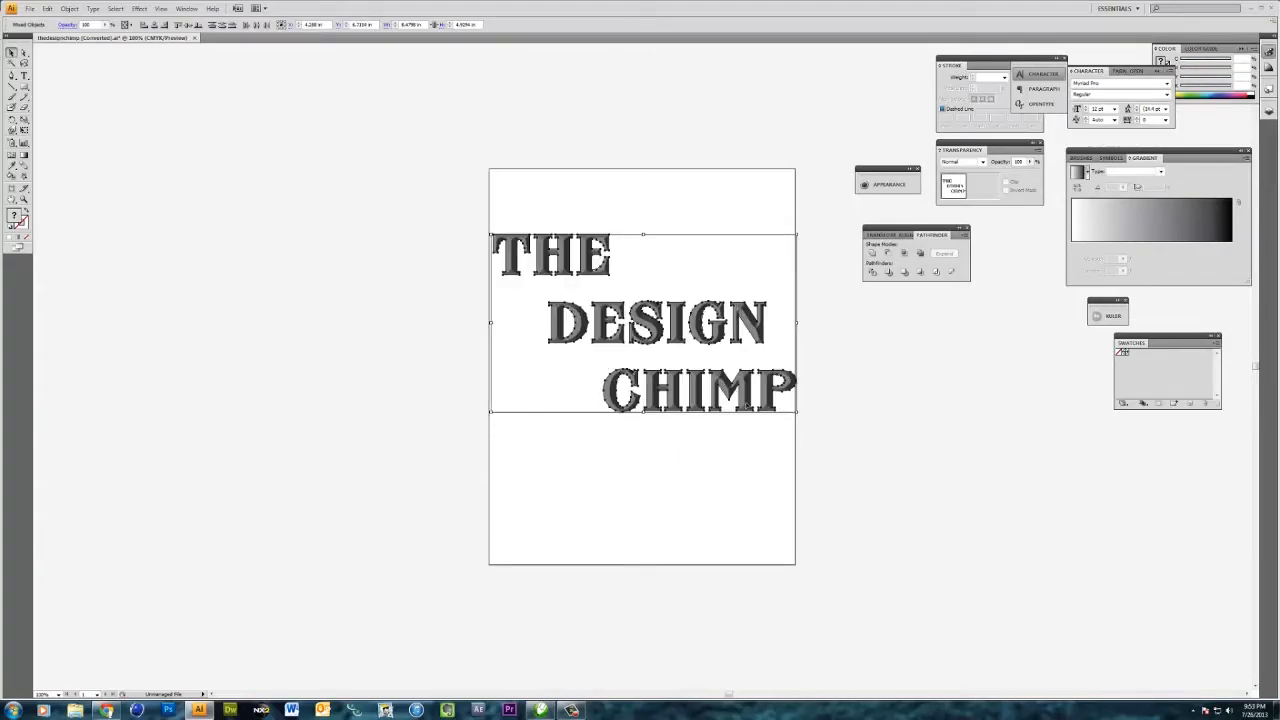
click(645, 459)
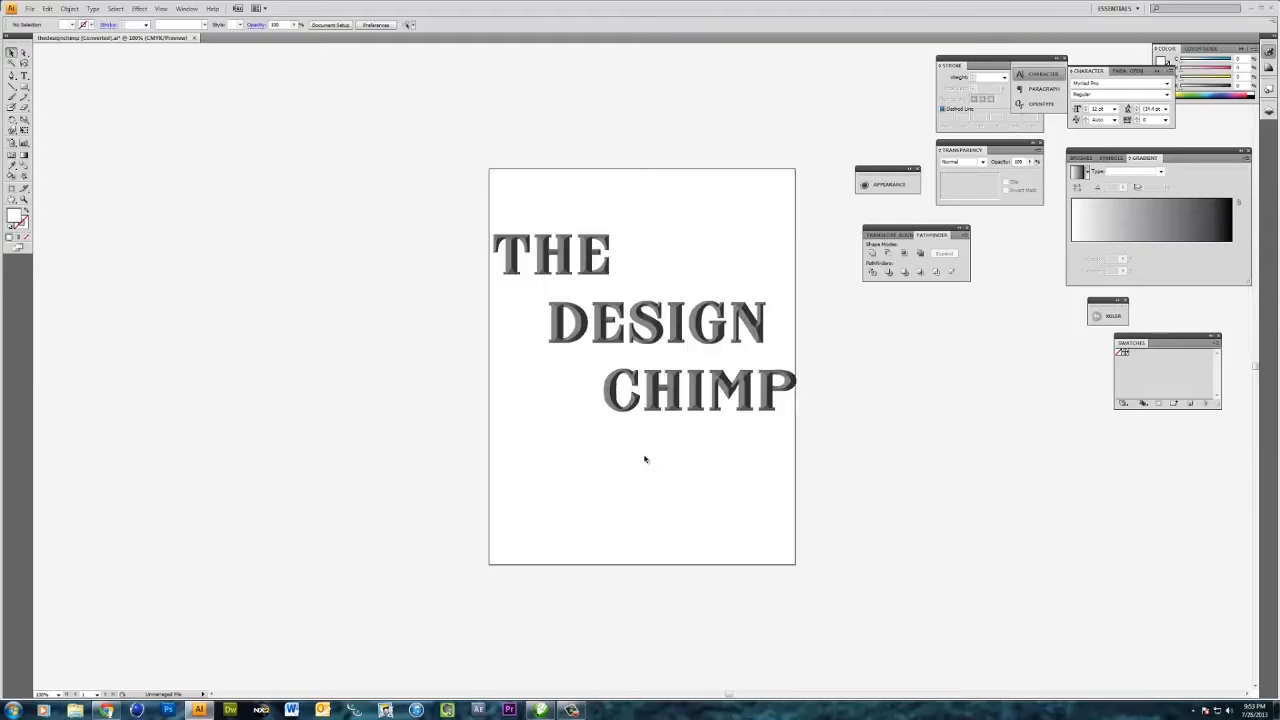
- Inspect which objects make up the imported artwork by selecting and deselecting them
click(599, 396)
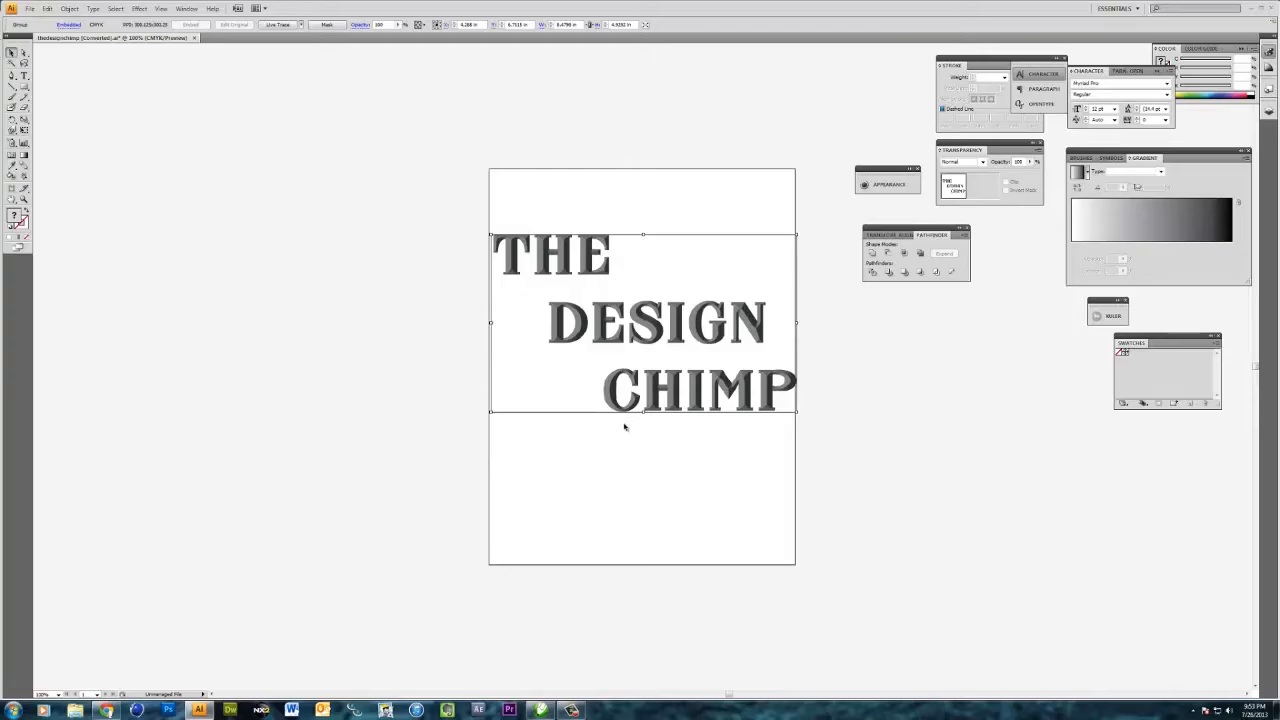
click(780, 466)
click(750, 401)
click(649, 429)
click(621, 387)
drag(668, 457, 465, 328)
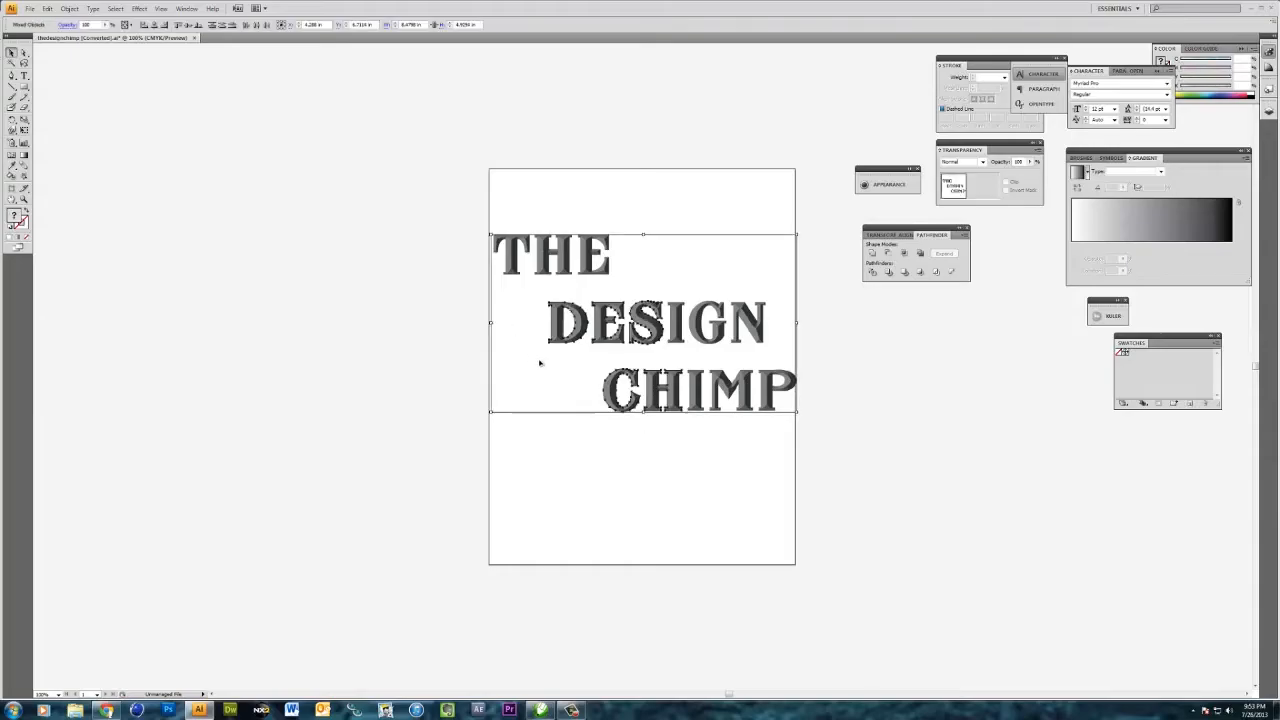
click(638, 430)
drag(824, 432, 412, 206)
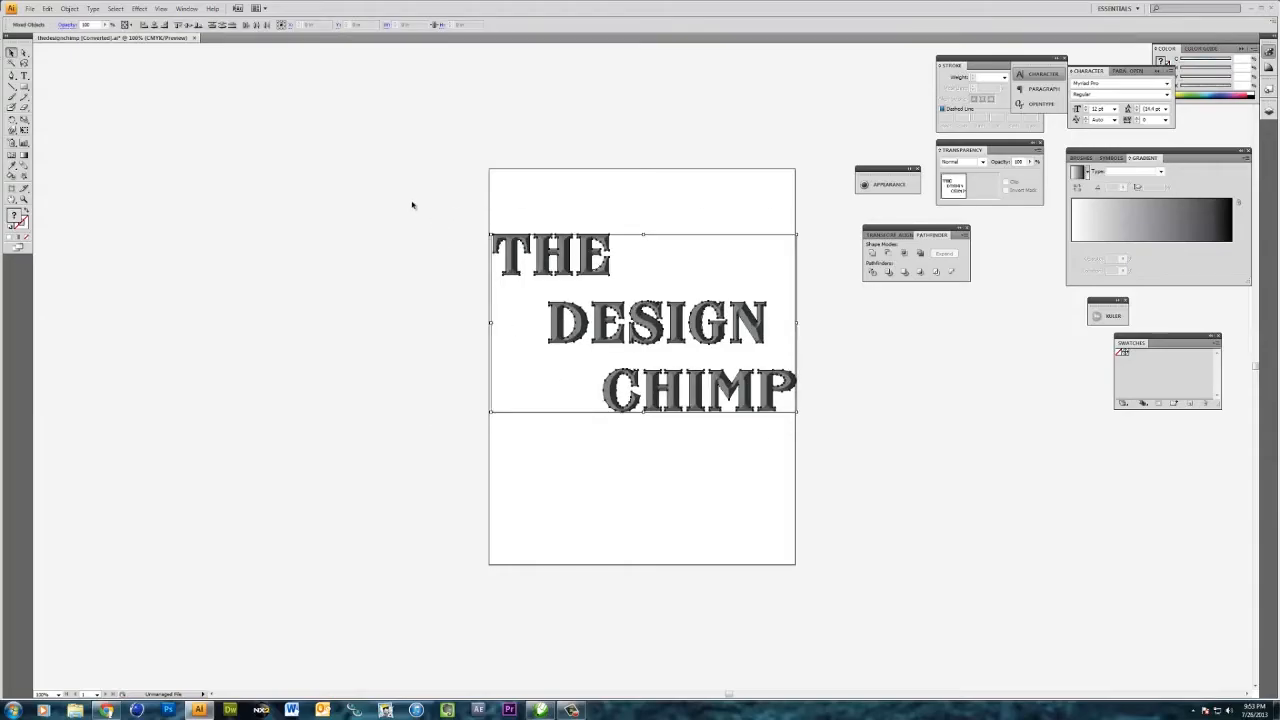
click(677, 471)
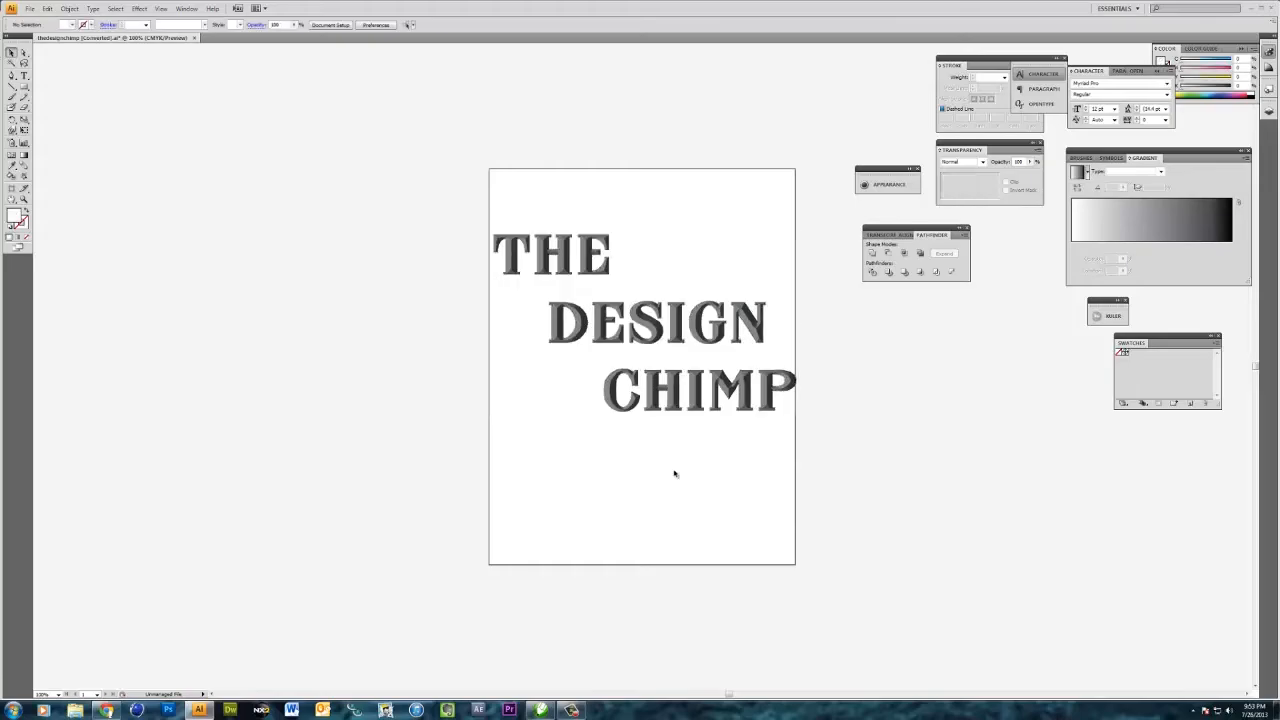
click(550, 393)
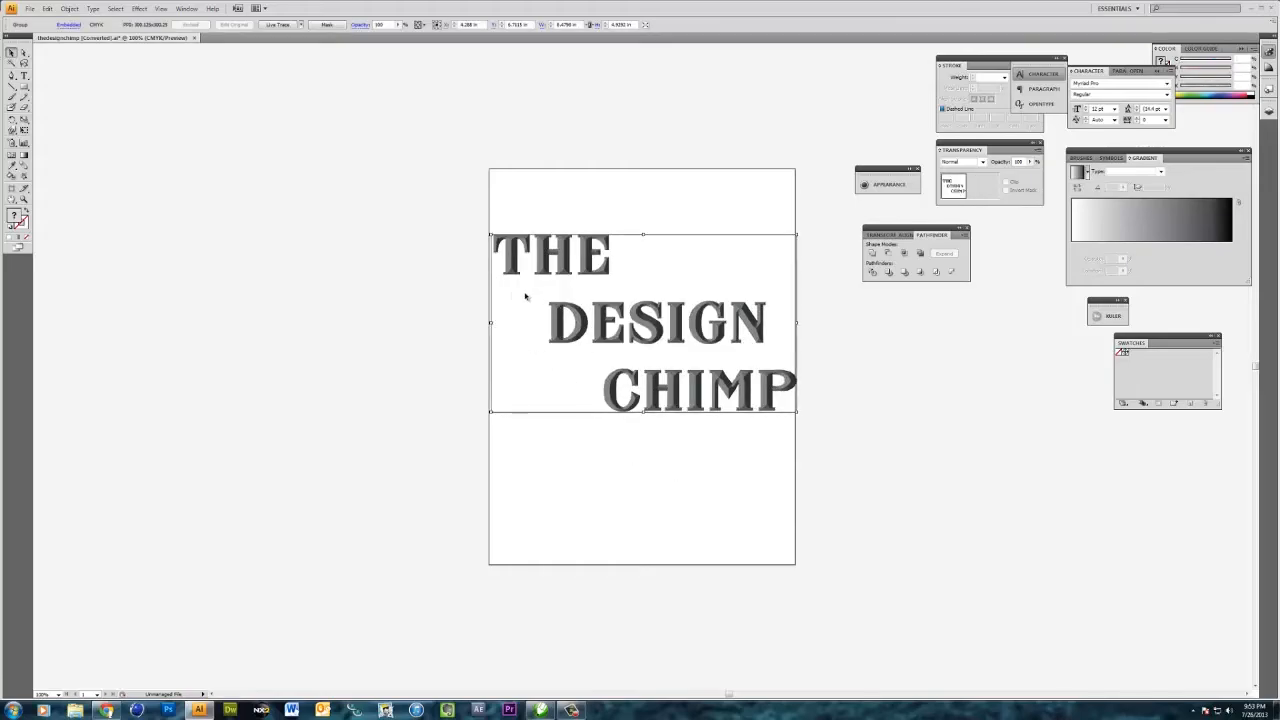
- Delete the duplicate vector lettering beneath the embedded image and move the image back into place
drag(525, 296, 539, 479)
drag(470, 218, 810, 402)
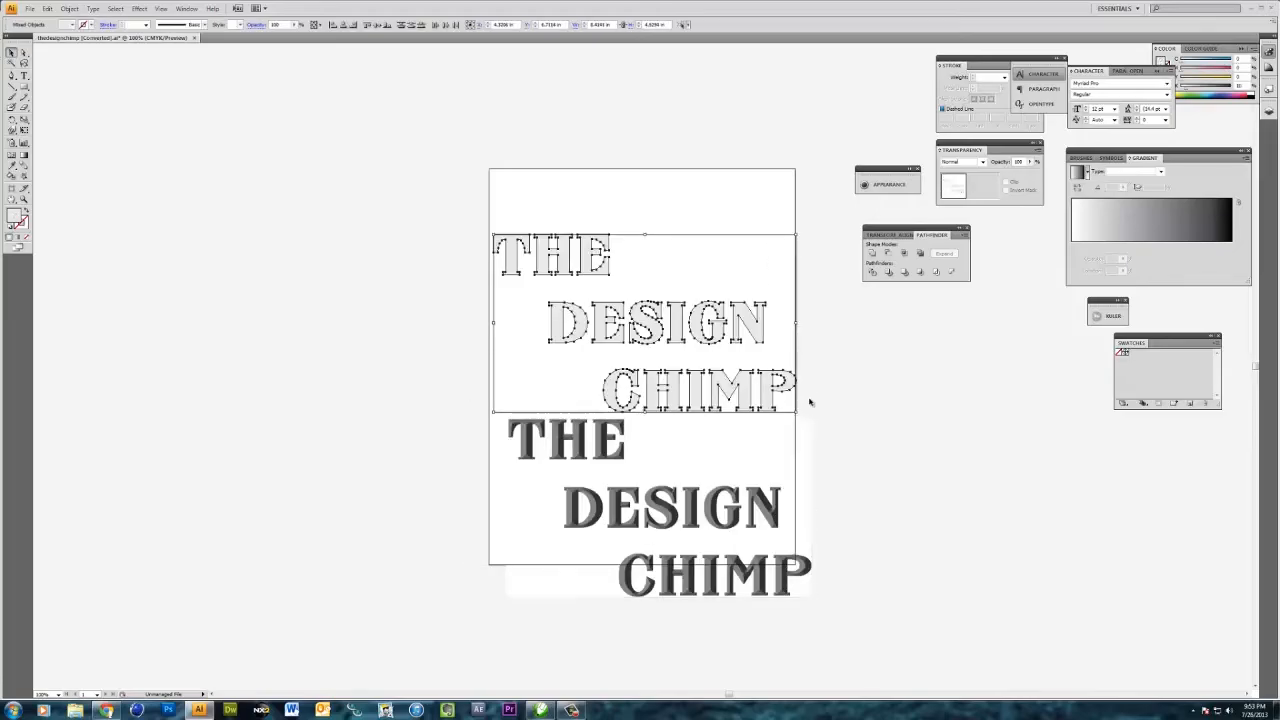
key(Delete)
drag(671, 457, 639, 339)
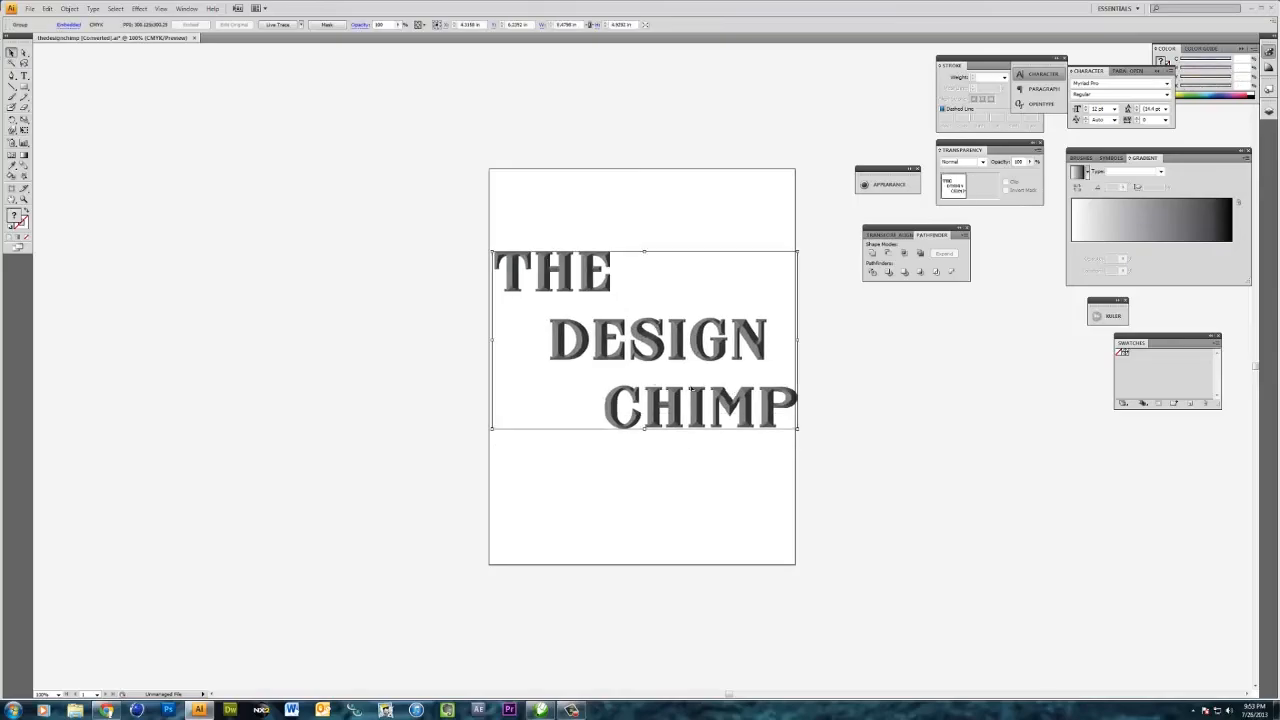
- Live Trace the embedded lettering image with the Color 6 preset
click(301, 25)
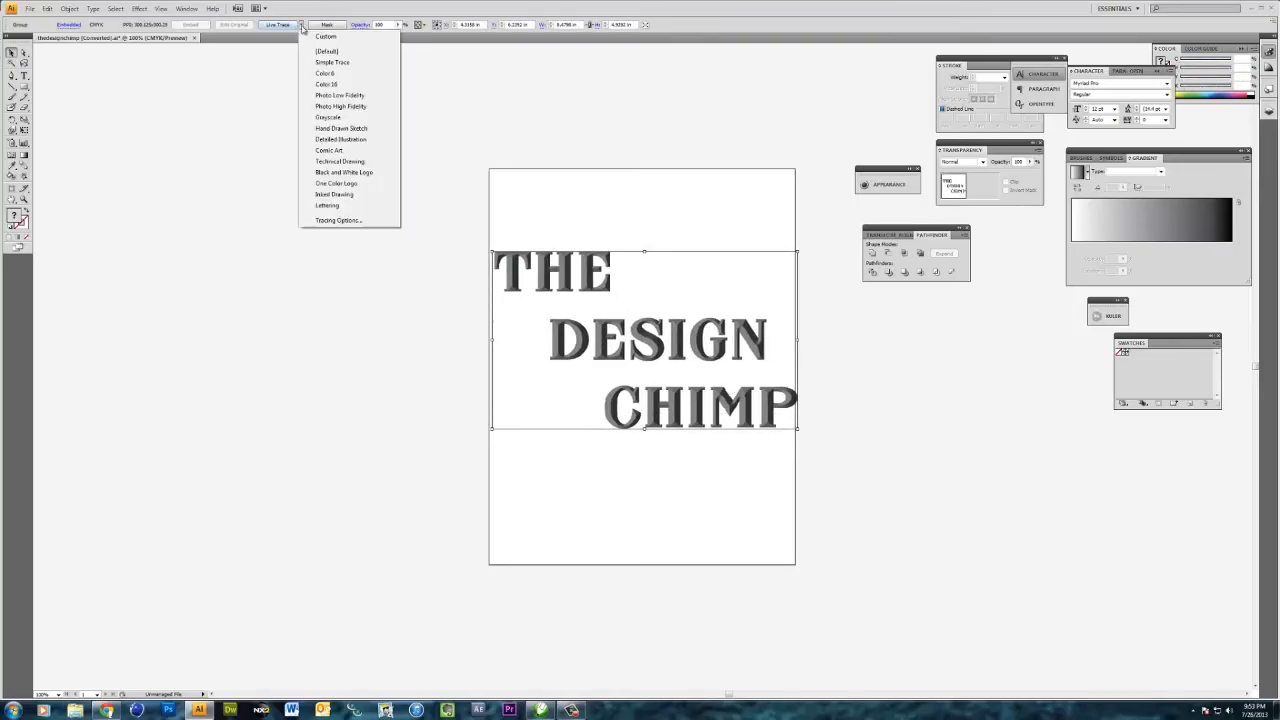
click(326, 75)
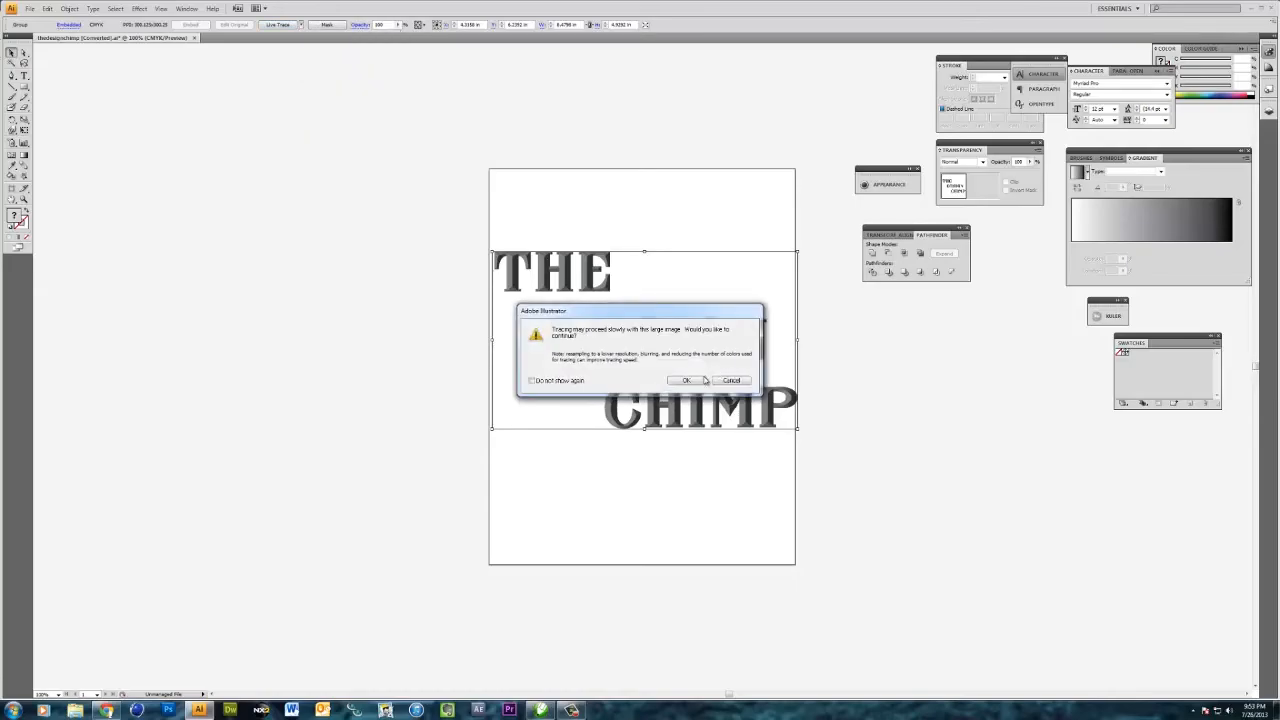
click(688, 381)
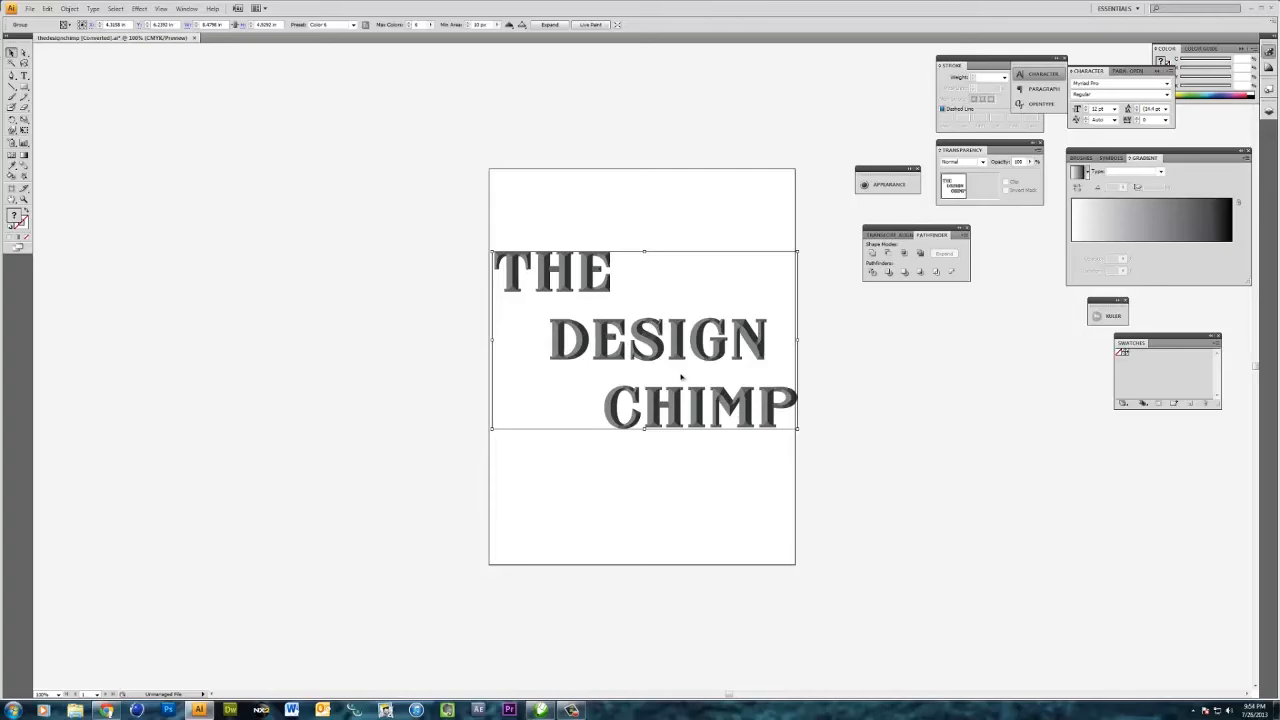
- Lower the trace's maximum colors by two and expand the tracing into paths
click(409, 28)
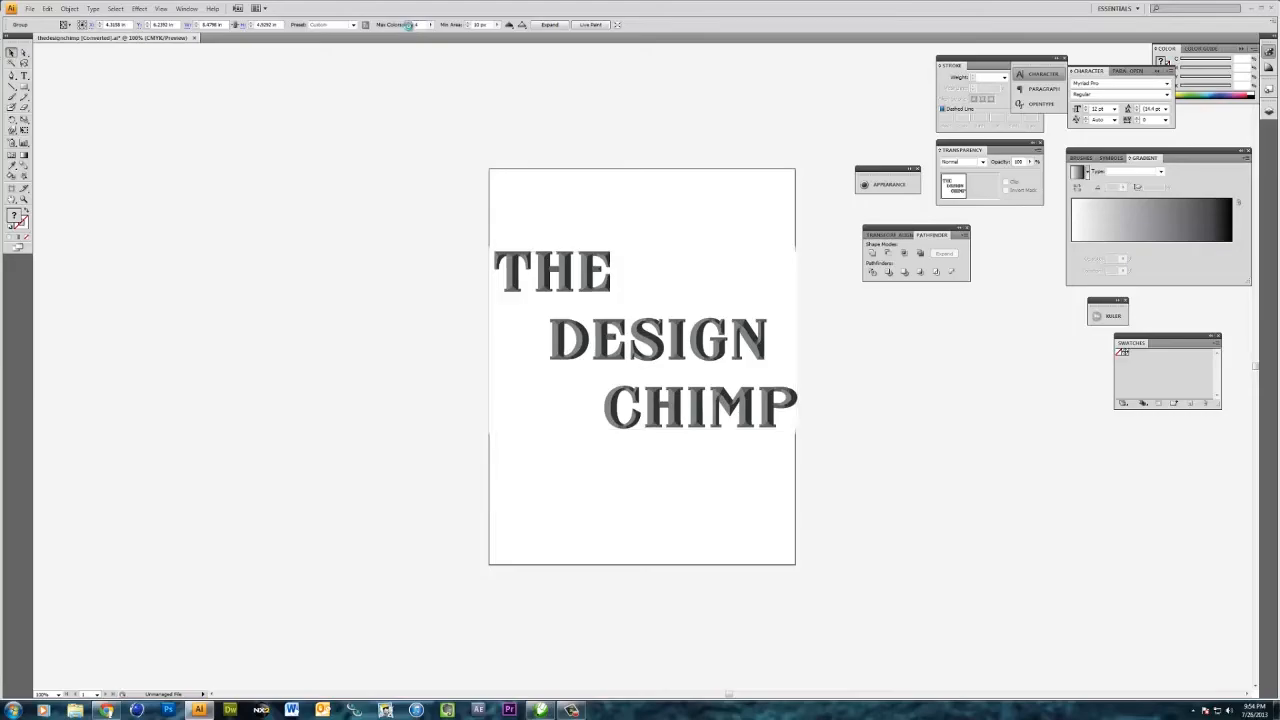
click(409, 28)
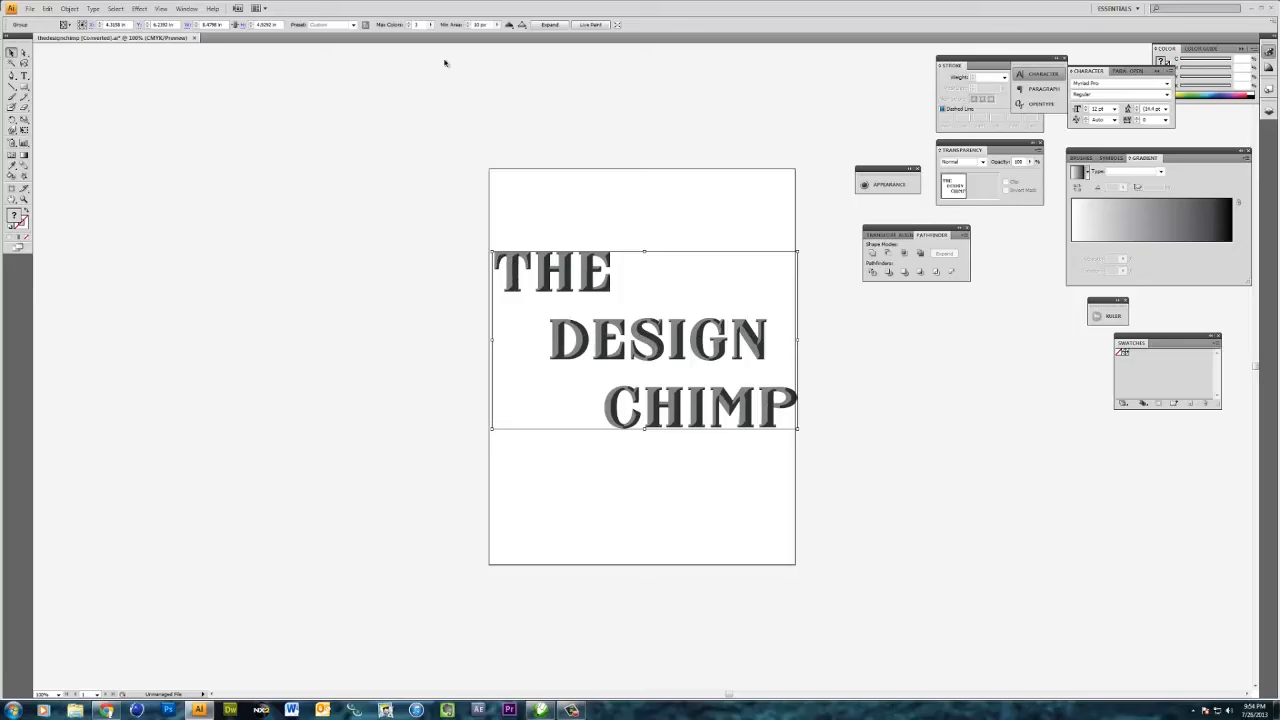
click(548, 25)
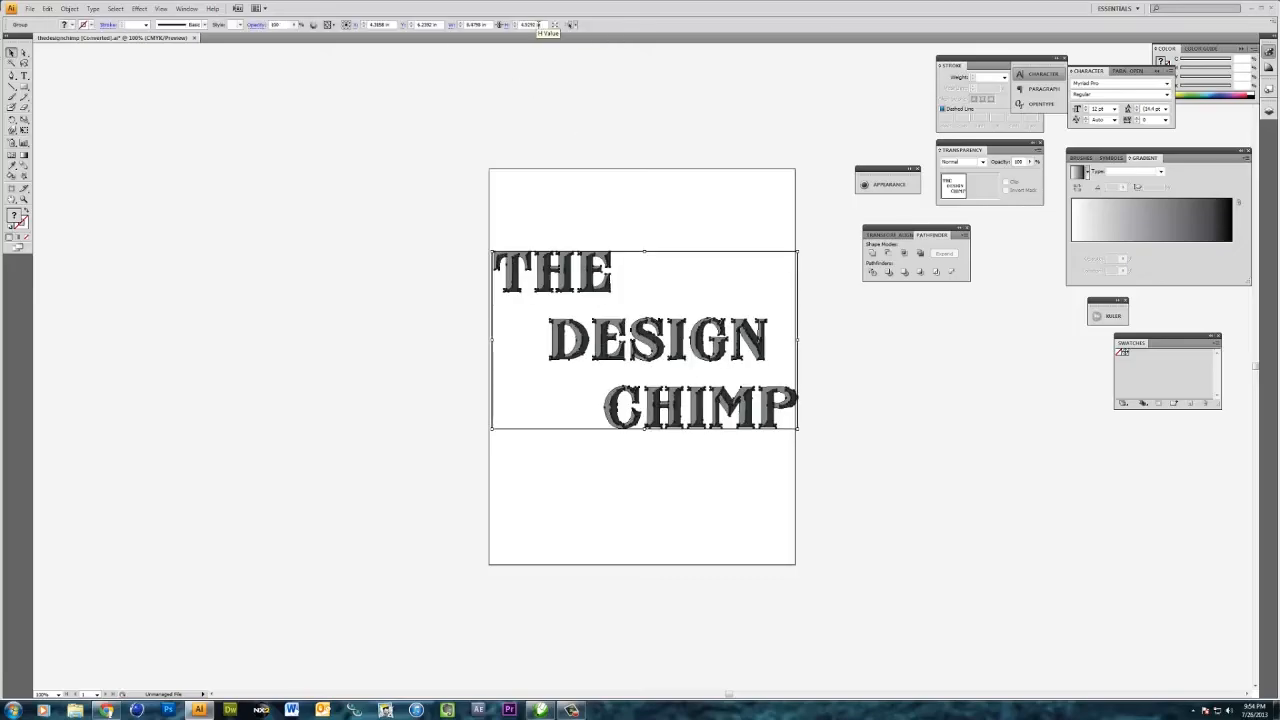
- Select the expanded tracing and ungroup it
click(448, 251)
right_click(496, 252)
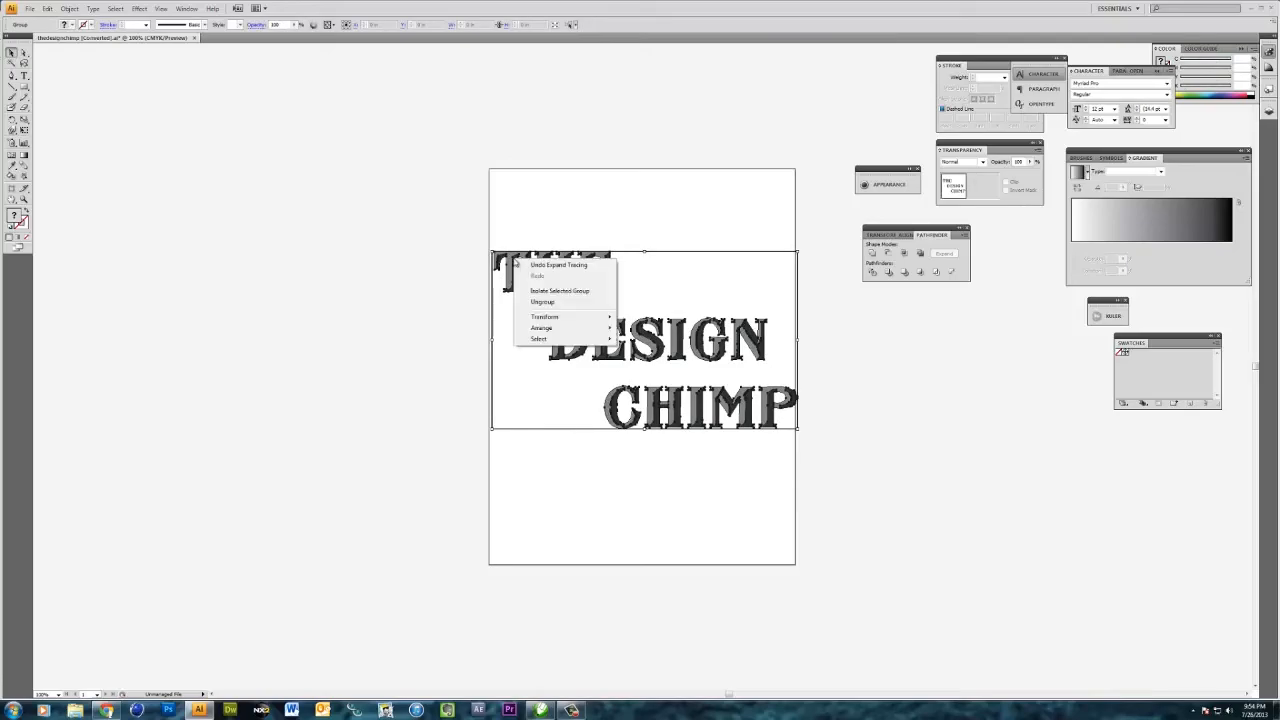
click(545, 302)
- Select and delete the white background shapes around the traced letters
drag(421, 294, 521, 322)
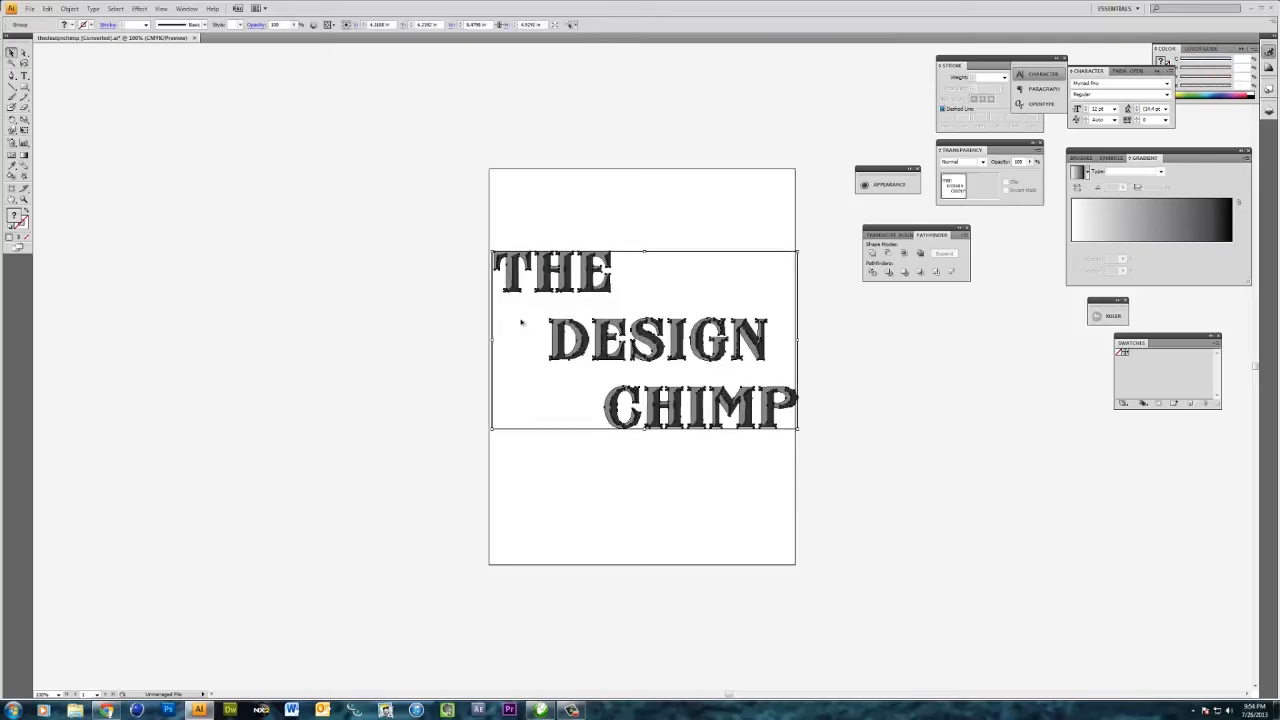
right_click(521, 322)
click(547, 365)
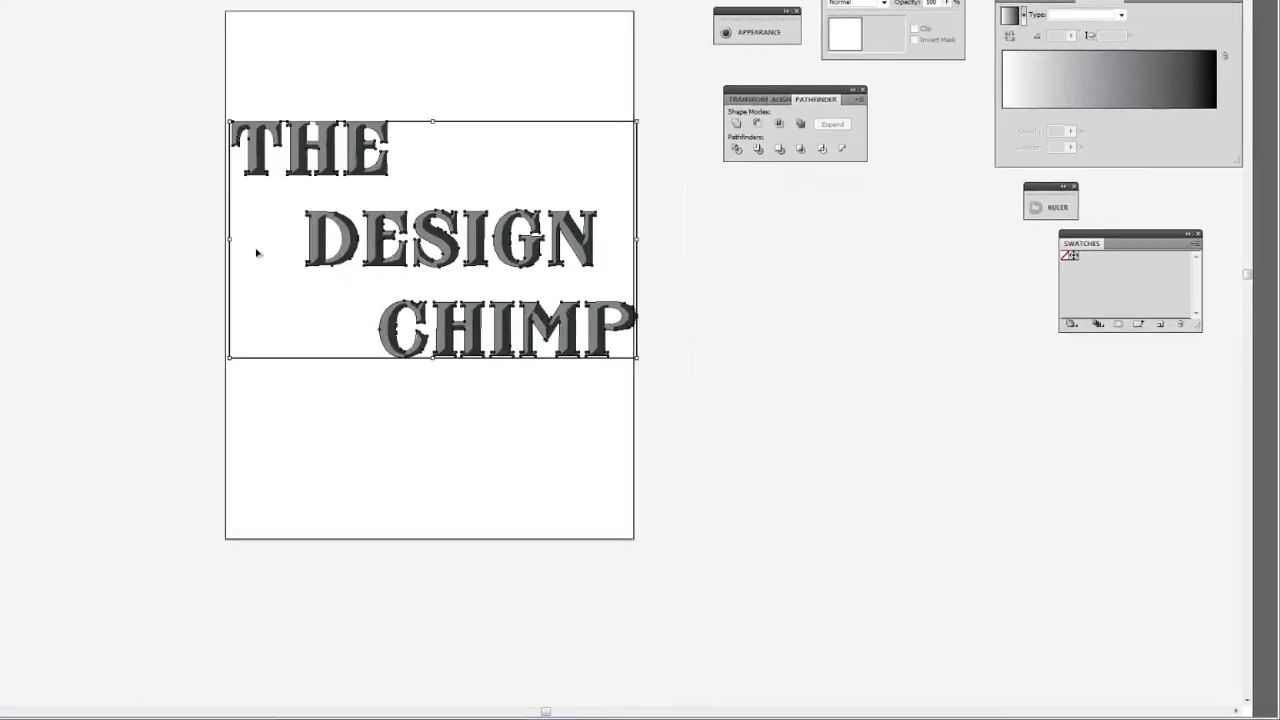
click(256, 253)
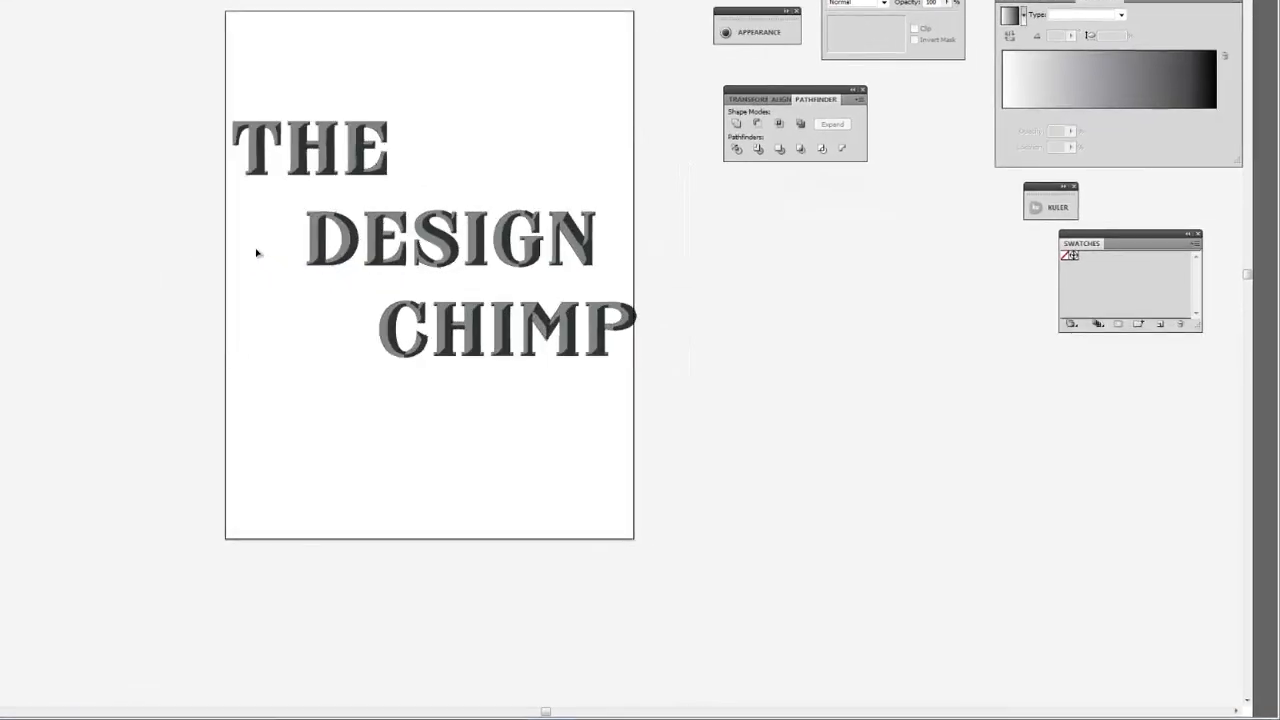
click(340, 235)
key(Delete)
click(609, 321)
key(Delete)
- Select the traced lettering, enlarge it by its corner handles, and reposition it on the artboard
drag(157, 75, 746, 400)
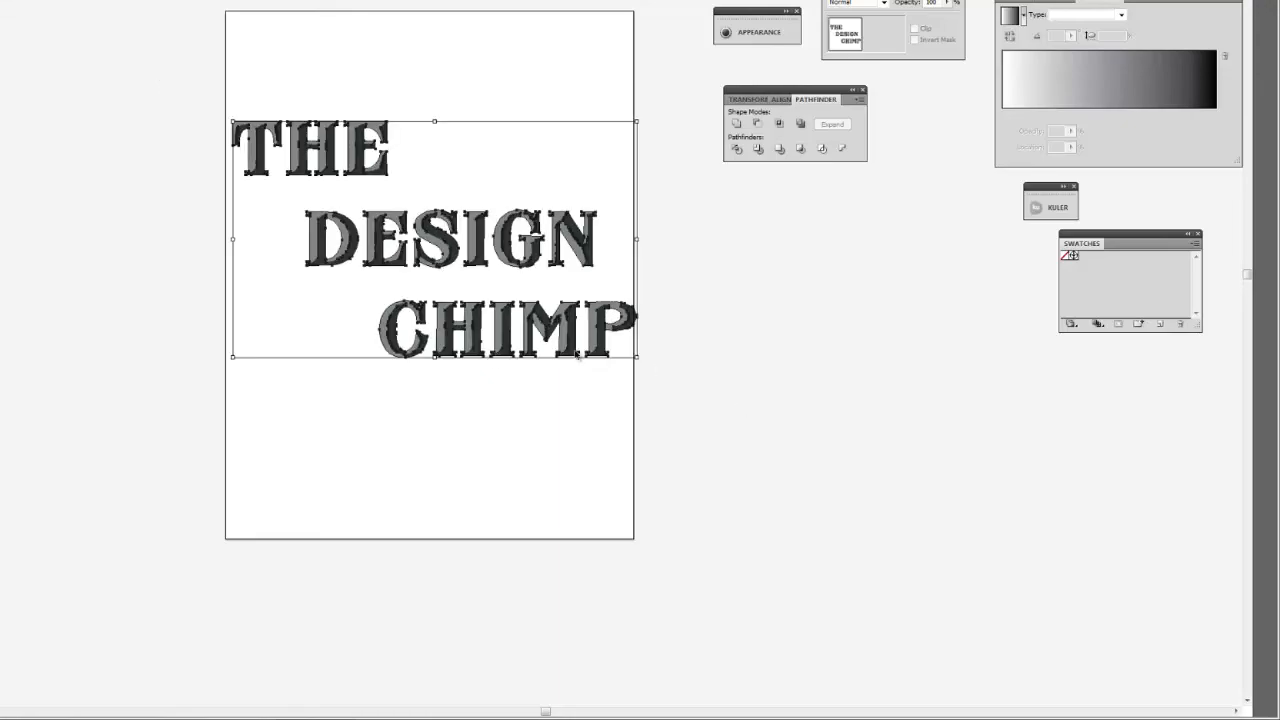
drag(231, 357, 66, 414)
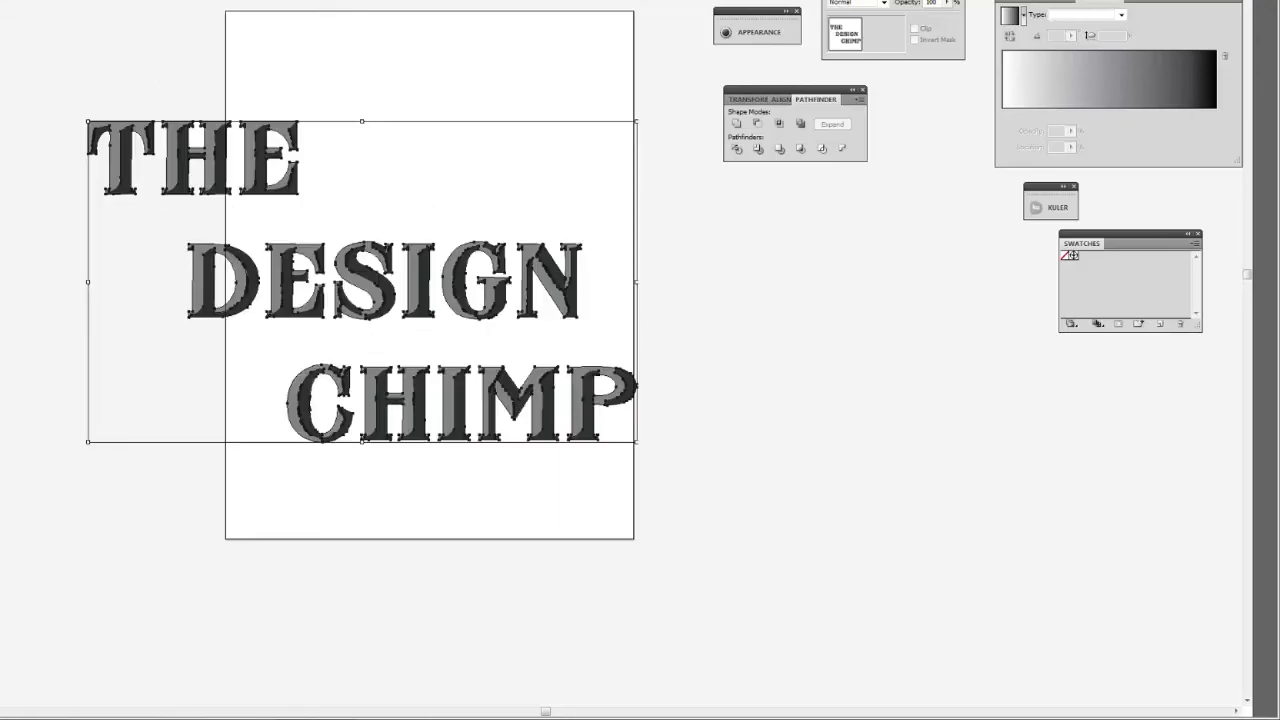
drag(636, 122, 706, 80)
click(767, 461)
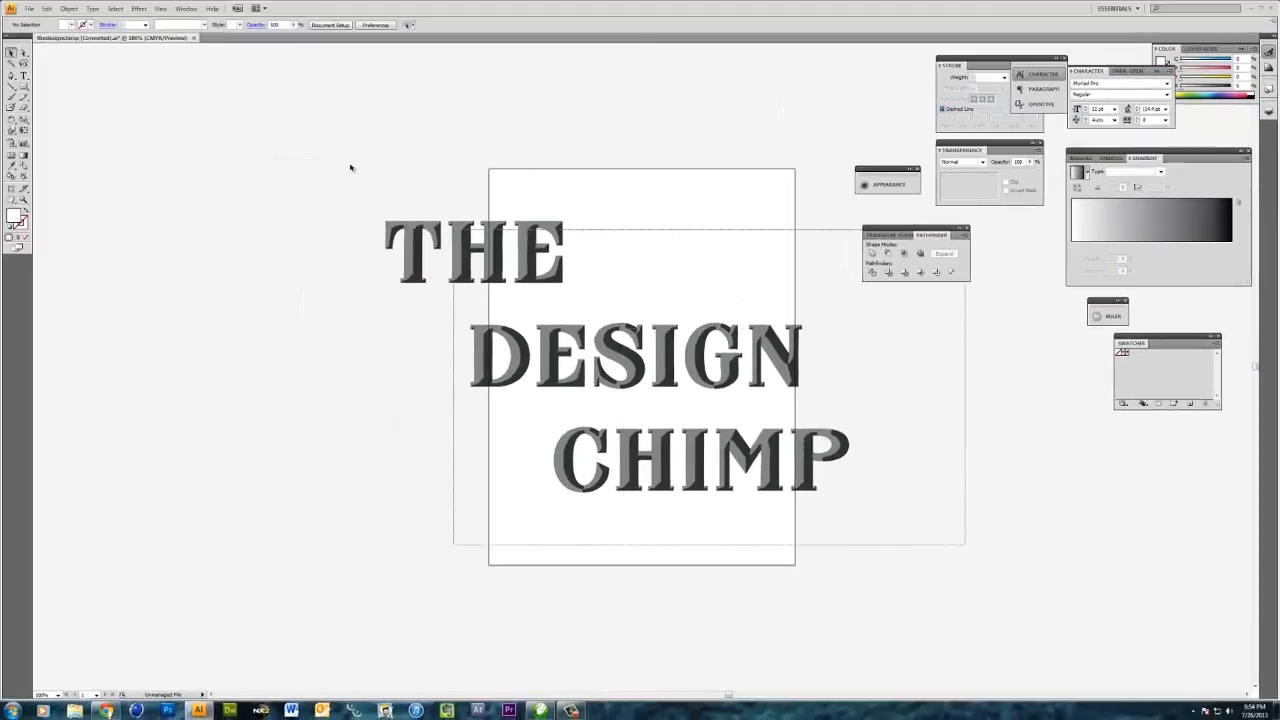
key(ctrl+a)
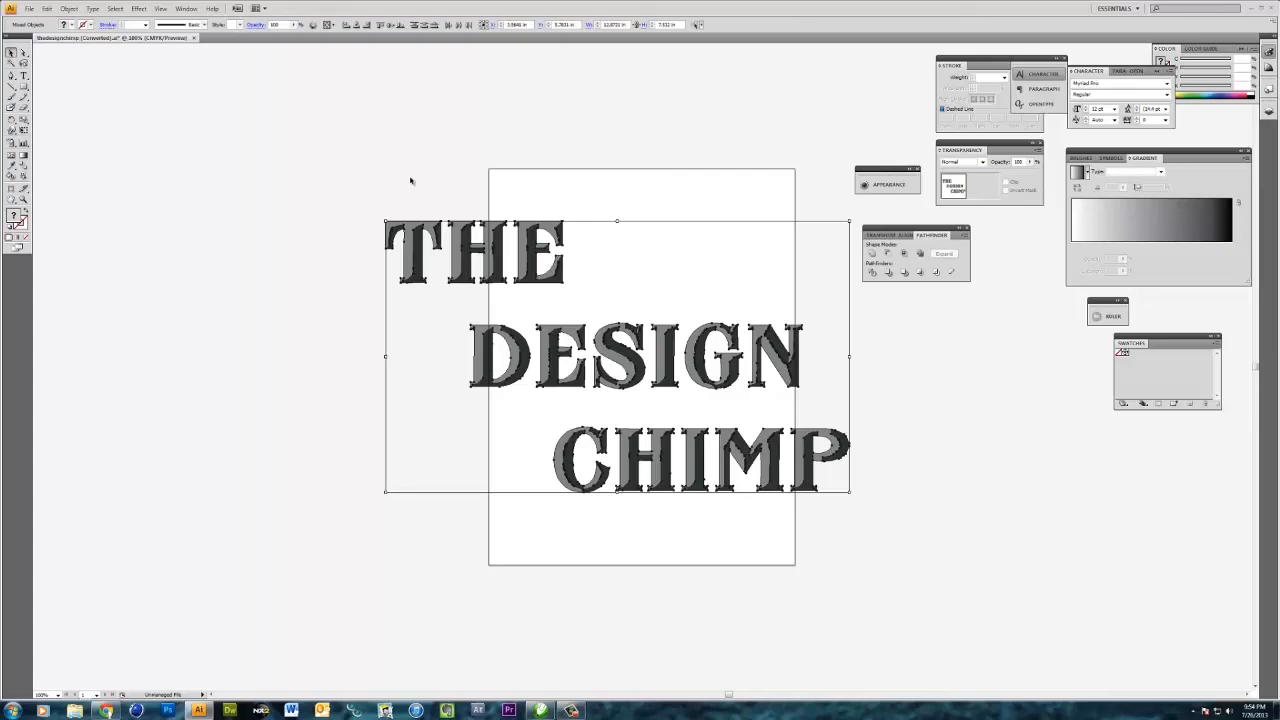
mouse_move(467, 244)
mouse_down()
mouse_move(507, 234)
mouse_move(478, 221)
mouse_up()
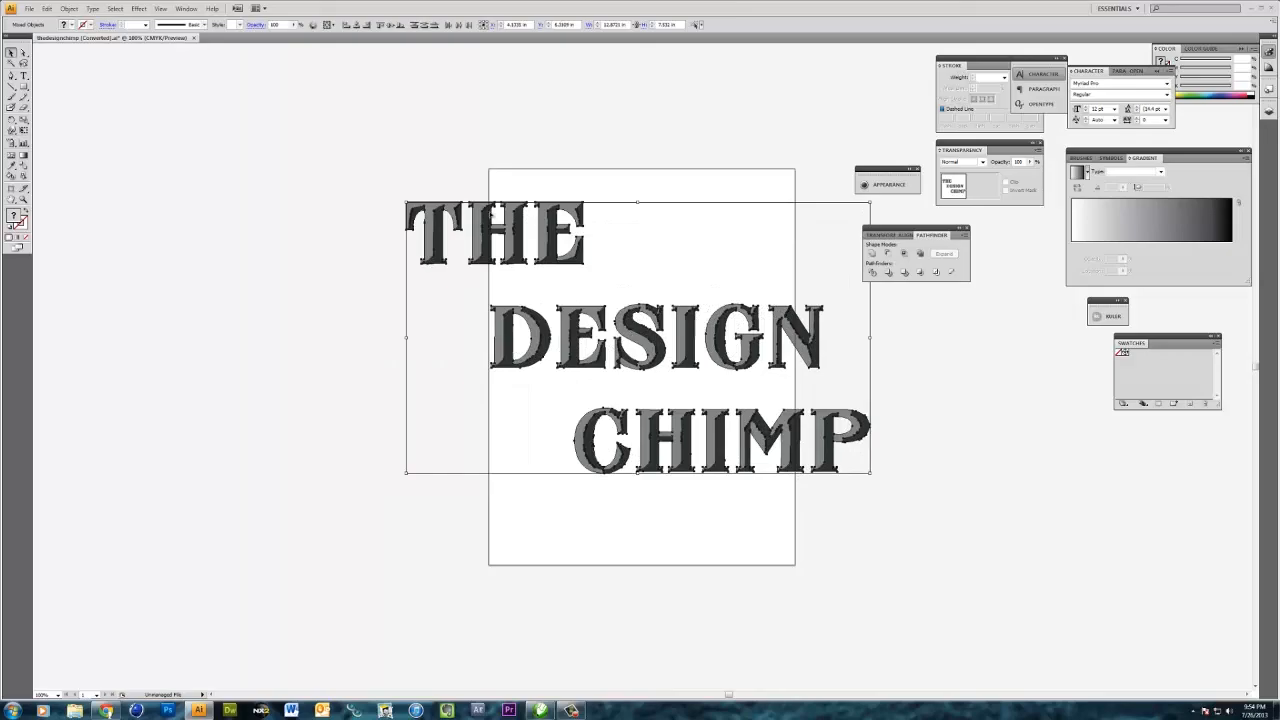